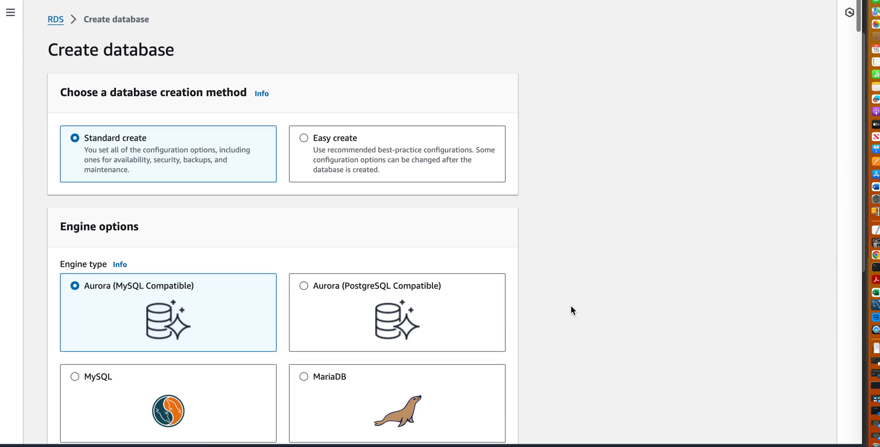
Return to the RDS dashboard, open the Databases list and start creating a new database.
left_click(56, 21)
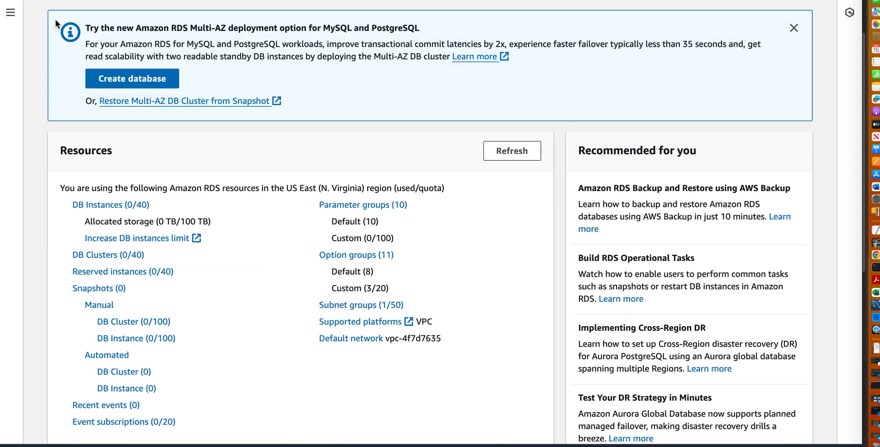
left_click(12, 14)
left_click(262, 213)
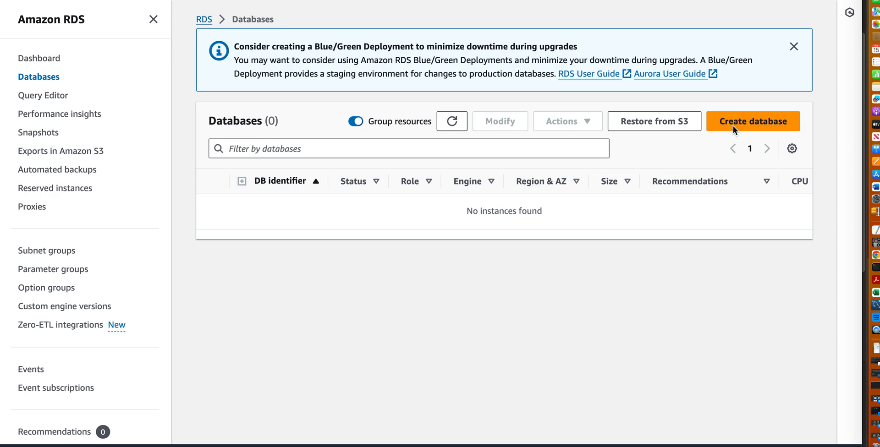
left_click(750, 122)
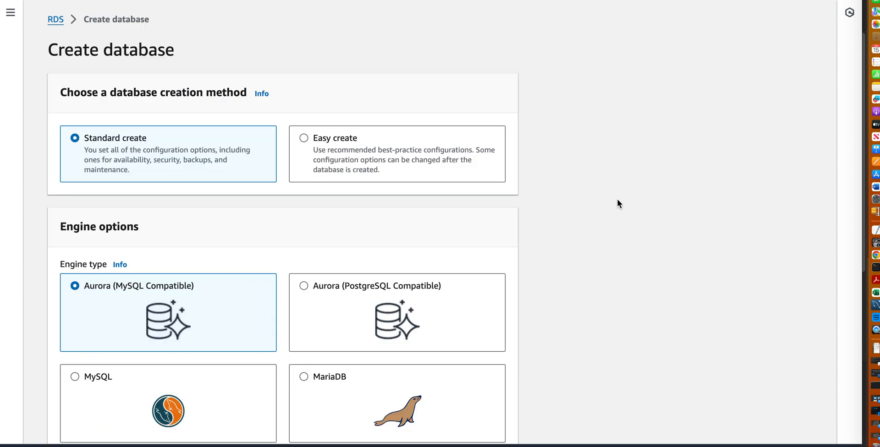
Set the engine version to Aurora MySQL 3.05.2 (compatible with MySQL 8.0.32) and choose the Dev/Test template.
scroll(597, 265, "down", 1)
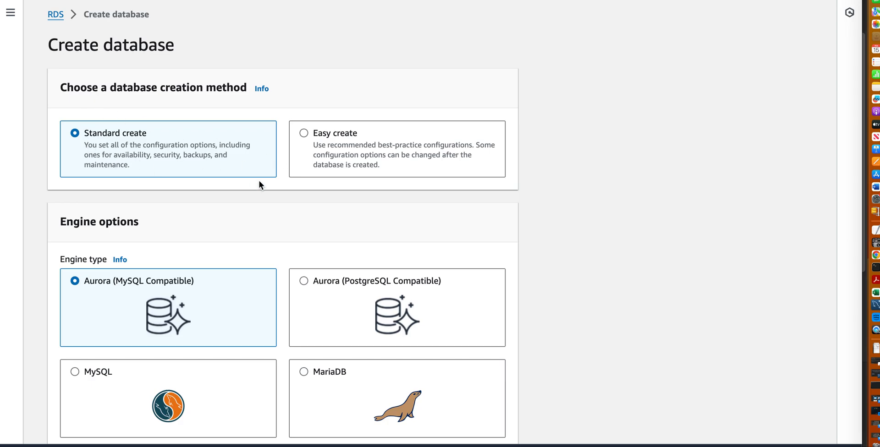
scroll(287, 308, "down", 5)
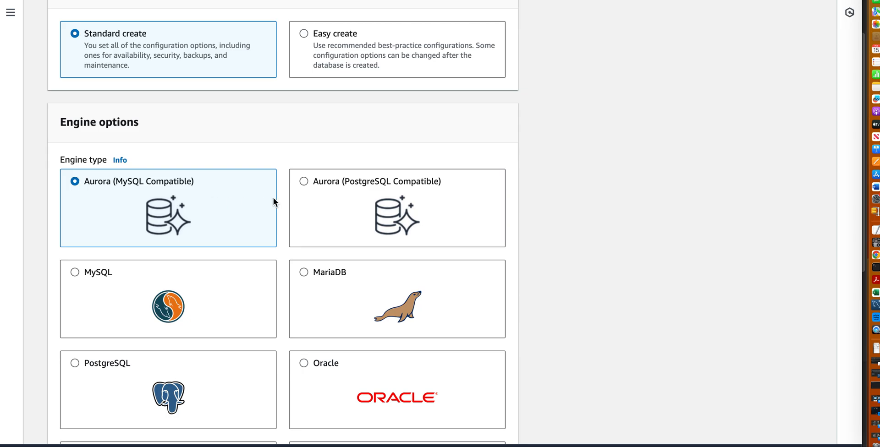
scroll(282, 233, "down", 2)
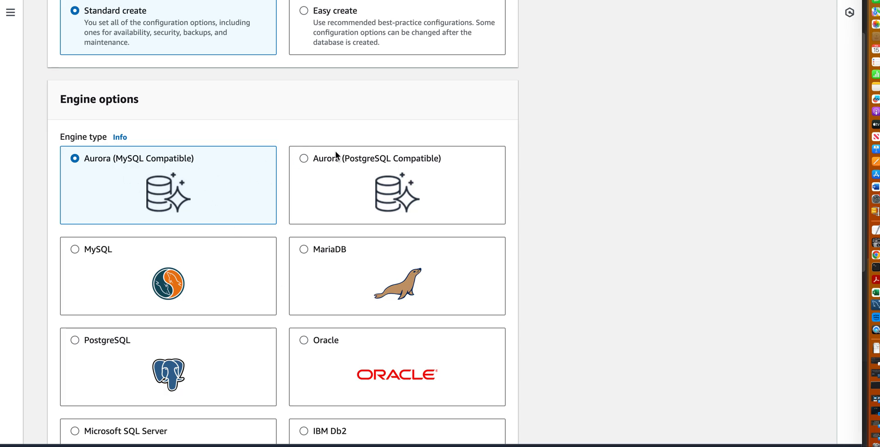
scroll(547, 247, "down", 3)
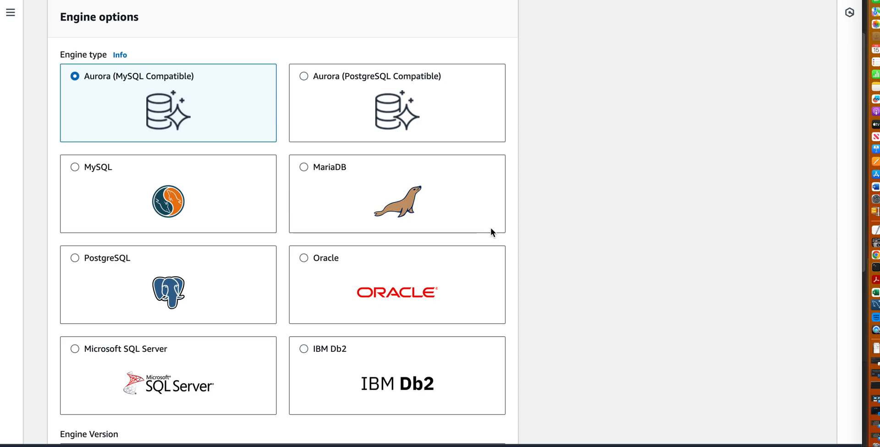
scroll(537, 261, "down", 4)
scroll(536, 260, "down", 5)
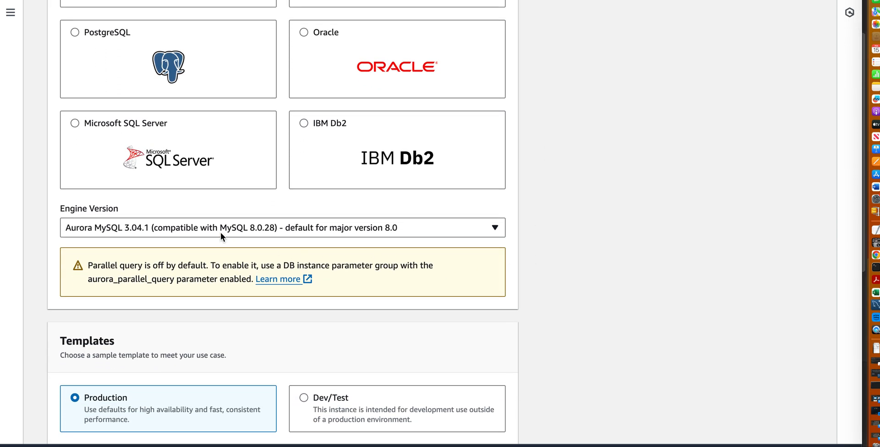
left_click(284, 231)
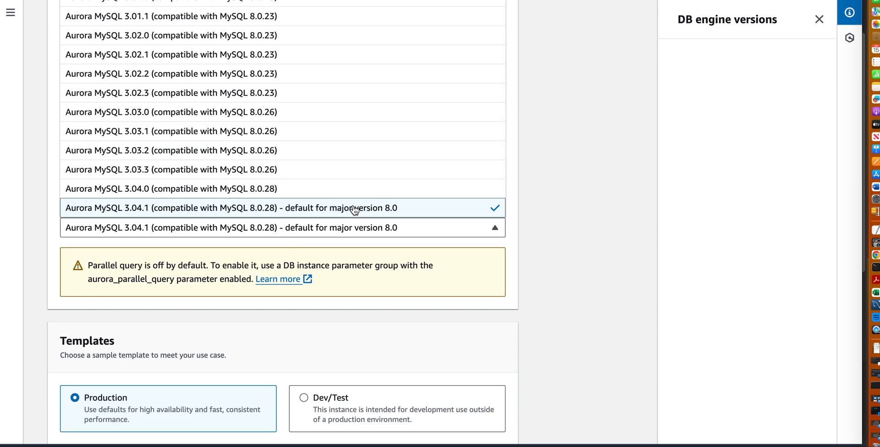
scroll(359, 205, "down", 3)
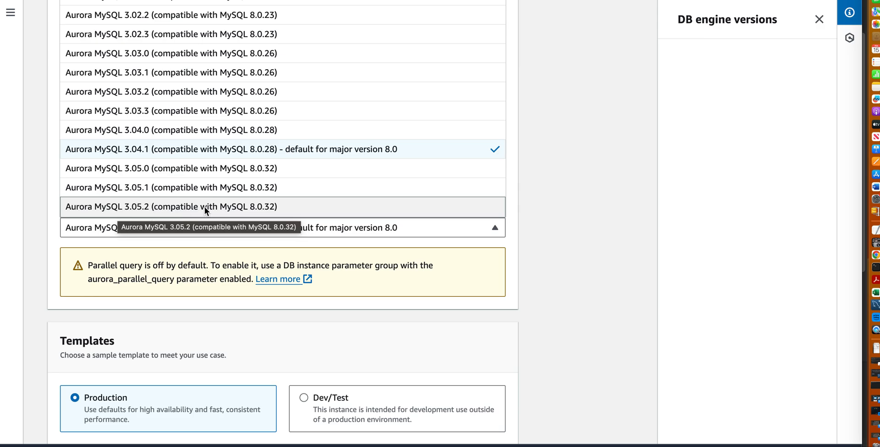
left_click(274, 207)
scroll(579, 271, "down", 5)
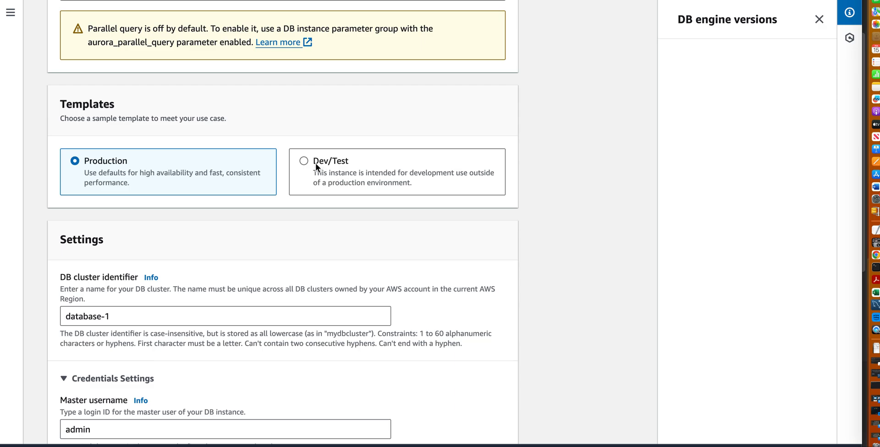
left_click(309, 165)
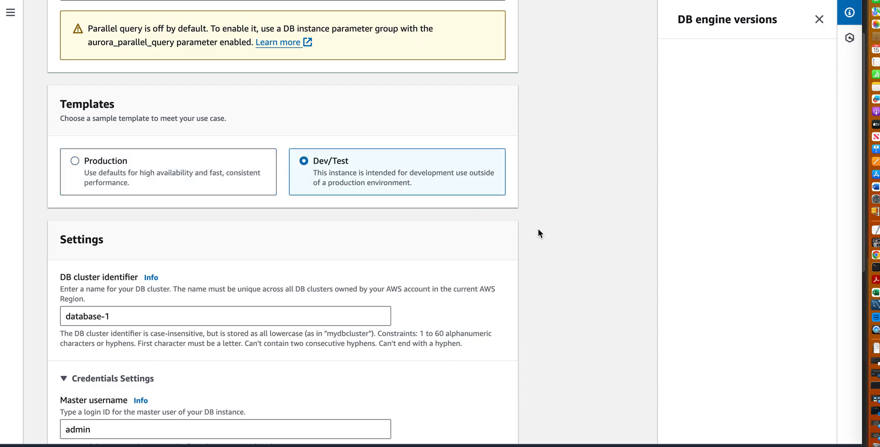
Enter and confirm the master password in the credentials settings, and close the DB engine versions help.
scroll(538, 230, "down", 4)
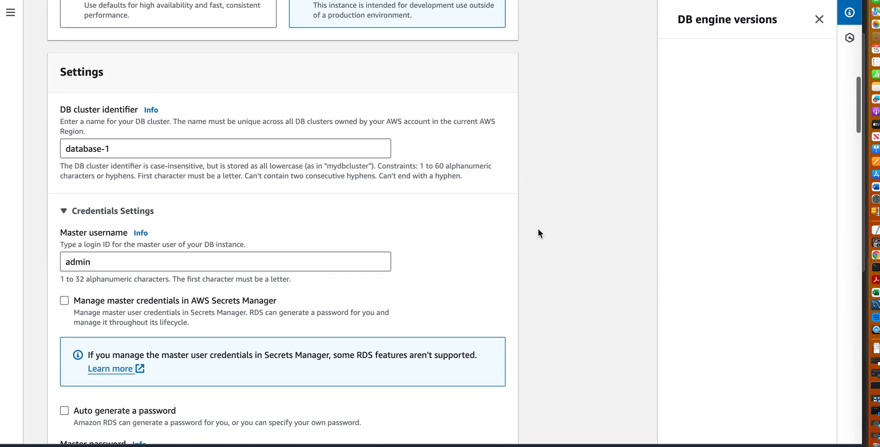
scroll(538, 230, "down", 5)
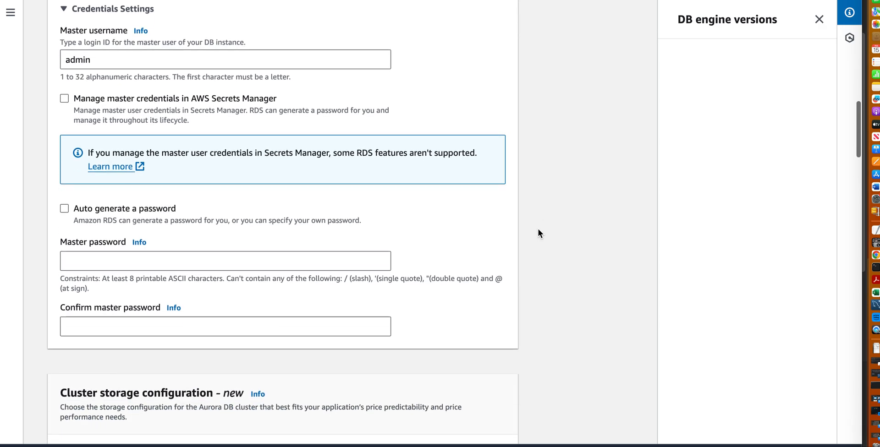
scroll(538, 229, "down", 1)
left_click(352, 219)
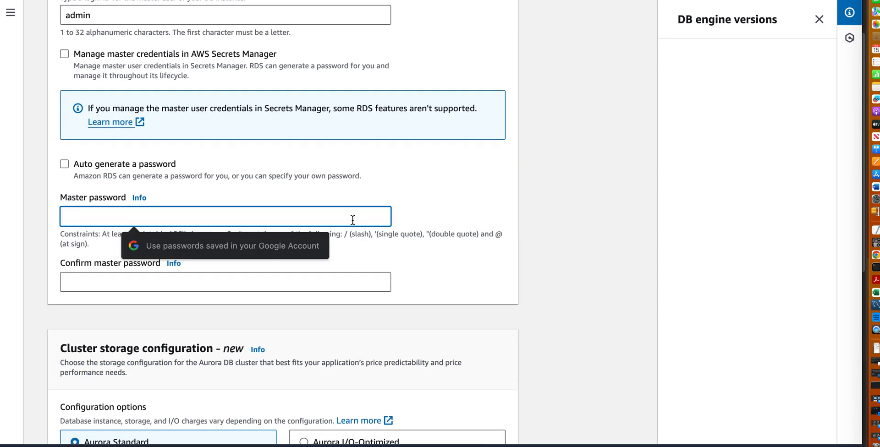
type("••••••••")
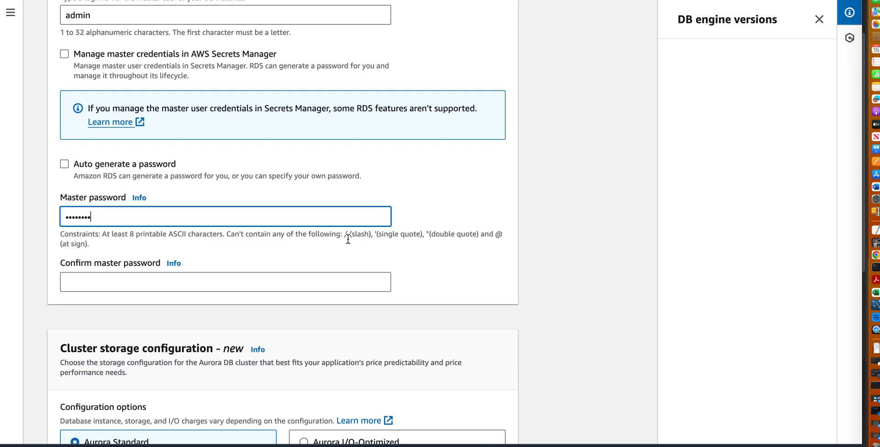
left_click(338, 280)
type("••••••••")
left_click(531, 298)
scroll(532, 300, "down", 2)
scroll(532, 300, "down", 3)
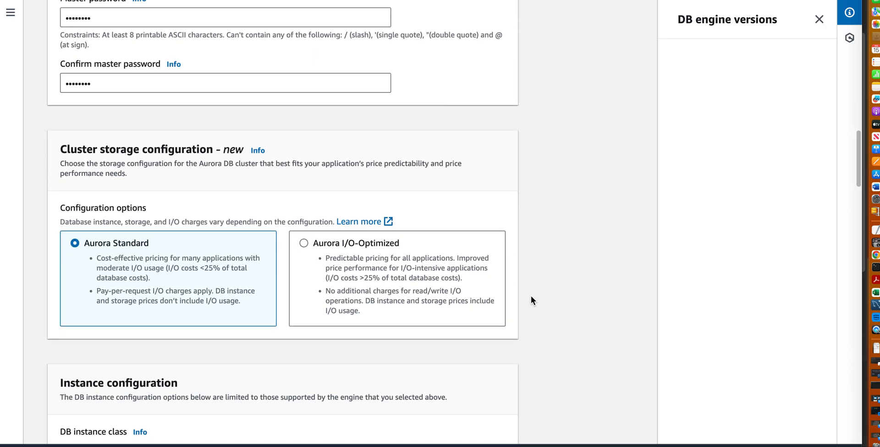
left_click(820, 19)
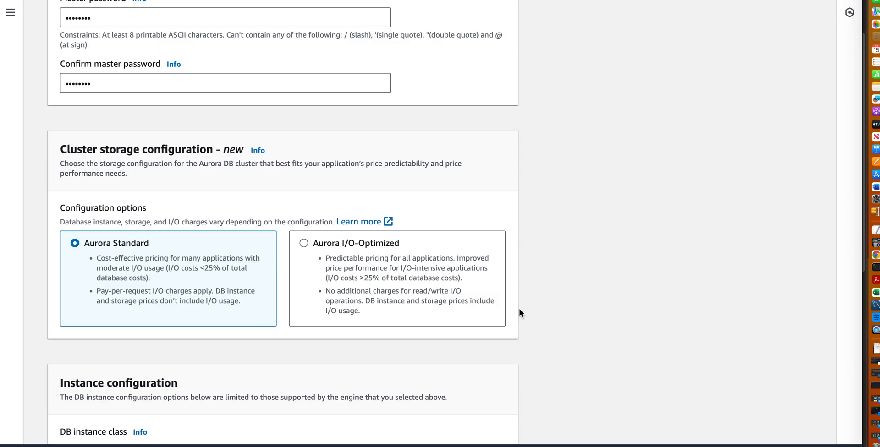
Examine the DB instance class options, comparing Serverless v2 with the available memory optimized sizes.
scroll(519, 309, "down", 4)
scroll(519, 310, "down", 2)
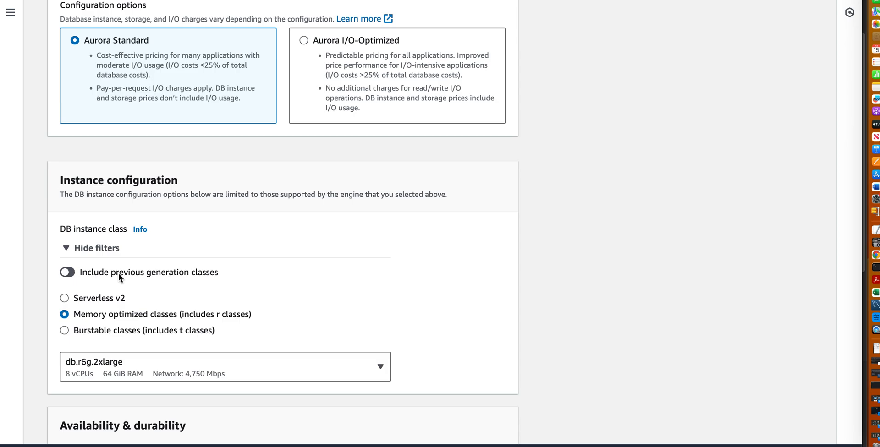
left_click(65, 298)
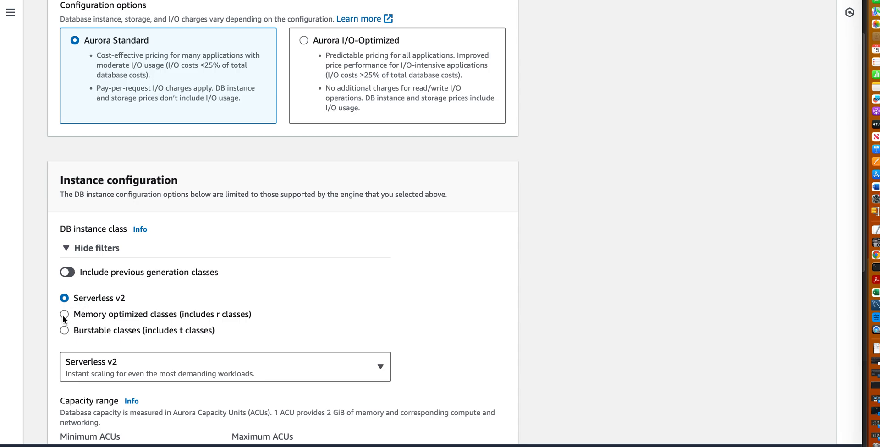
left_click(65, 315)
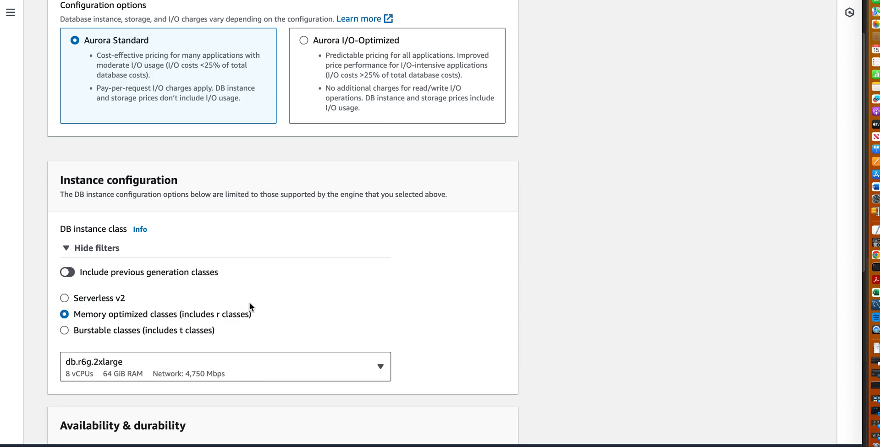
scroll(250, 302, "down", 2)
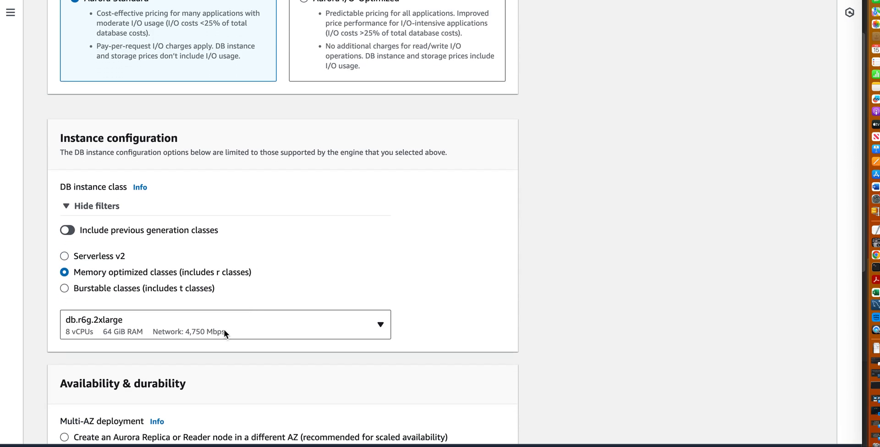
left_click(225, 333)
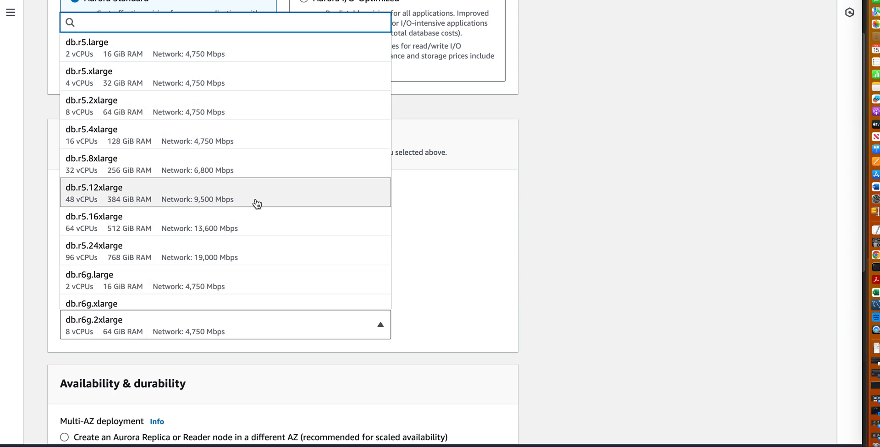
left_click(465, 269)
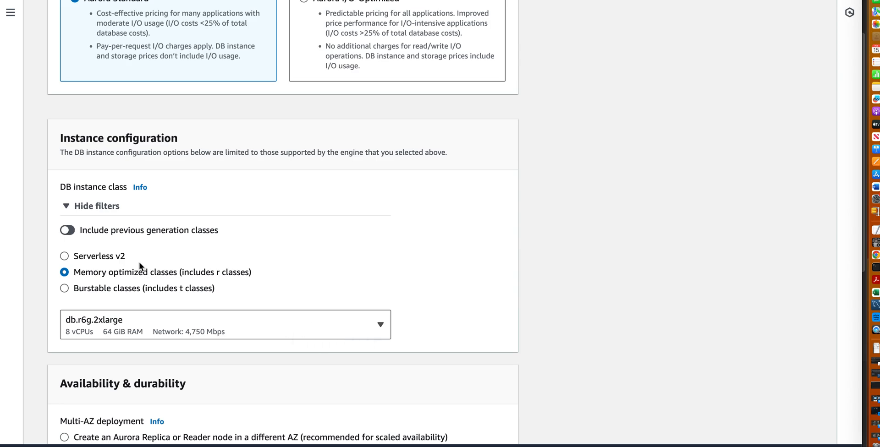
Choose Serverless v2 as the DB instance class.
left_click(65, 257)
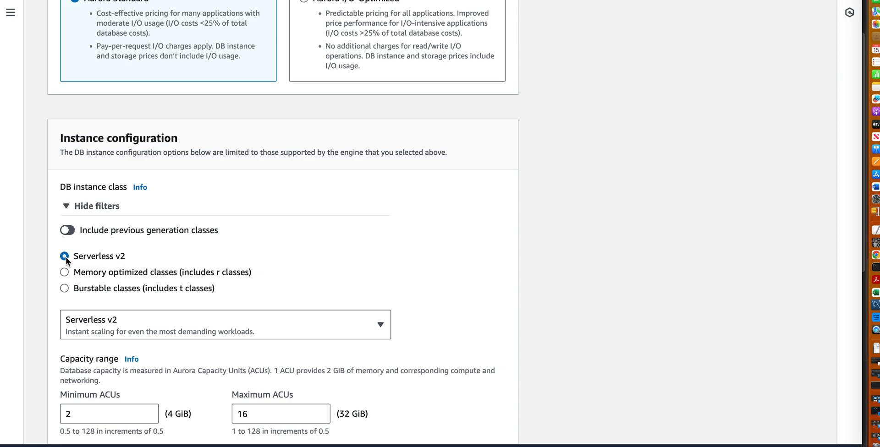
scroll(436, 280, "down", 3)
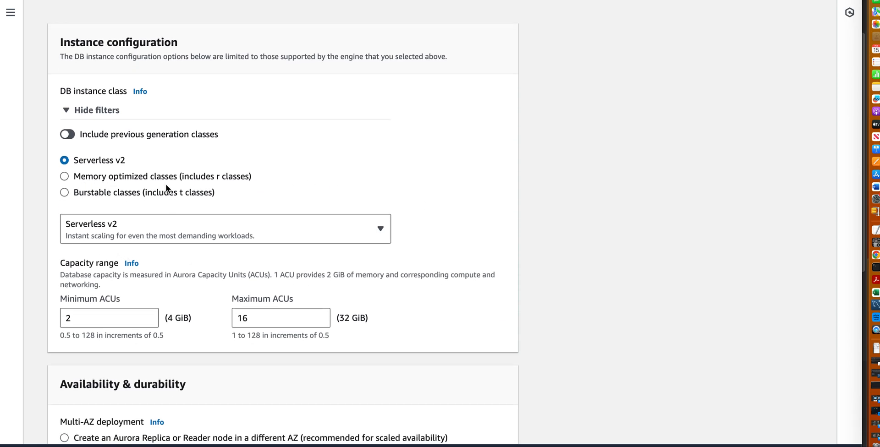
left_click(101, 236)
left_click(101, 236)
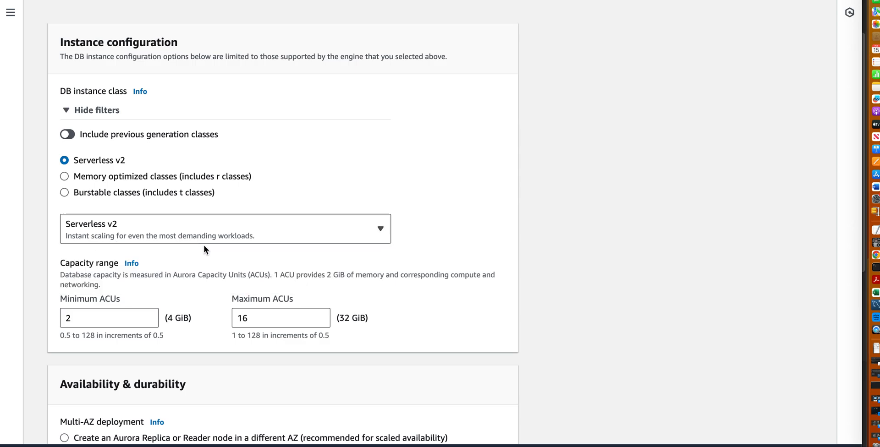
Set the Serverless v2 capacity range to a minimum of 0.5 ACUs and a maximum of 32 ACUs.
scroll(205, 279, "down", 1)
scroll(204, 278, "down", 1)
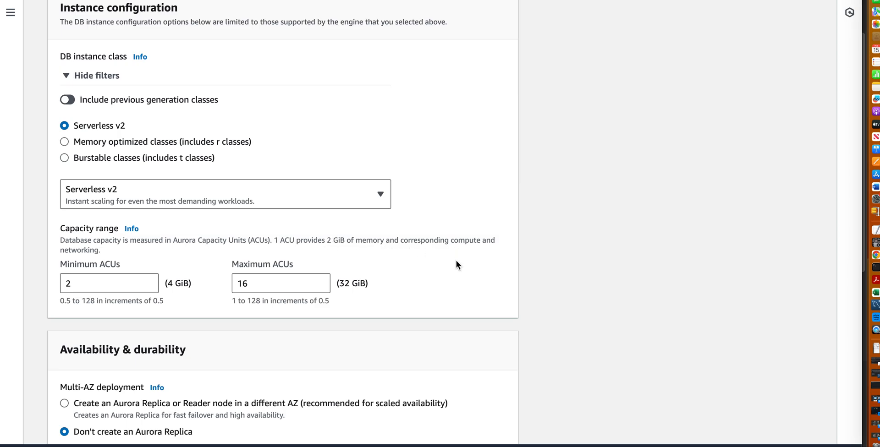
scroll(450, 273, "down", 1)
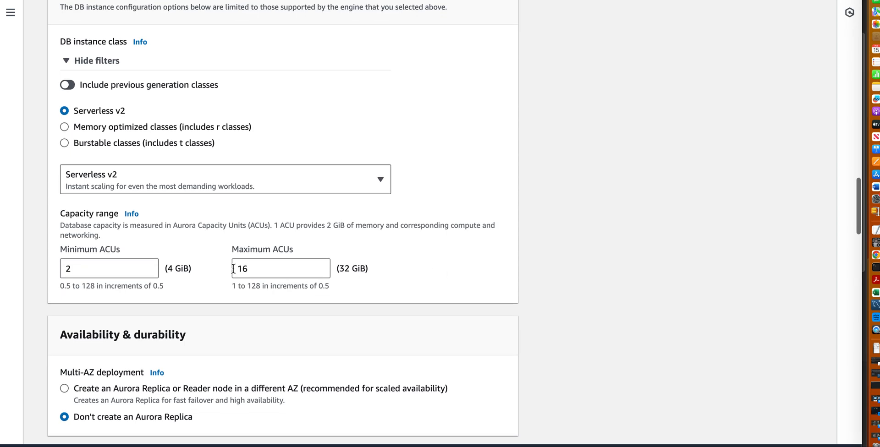
left_click_drag(75, 271, 65, 271)
type("0.5")
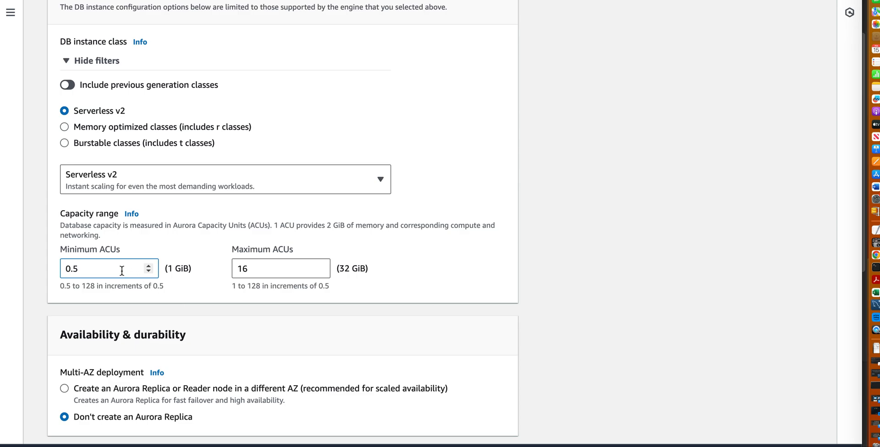
left_click_drag(251, 271, 238, 270)
left_click(304, 297)
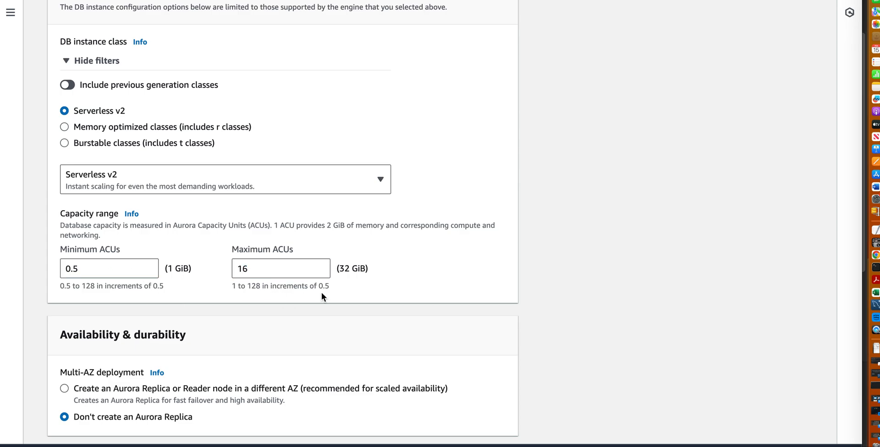
left_click_drag(251, 271, 237, 270)
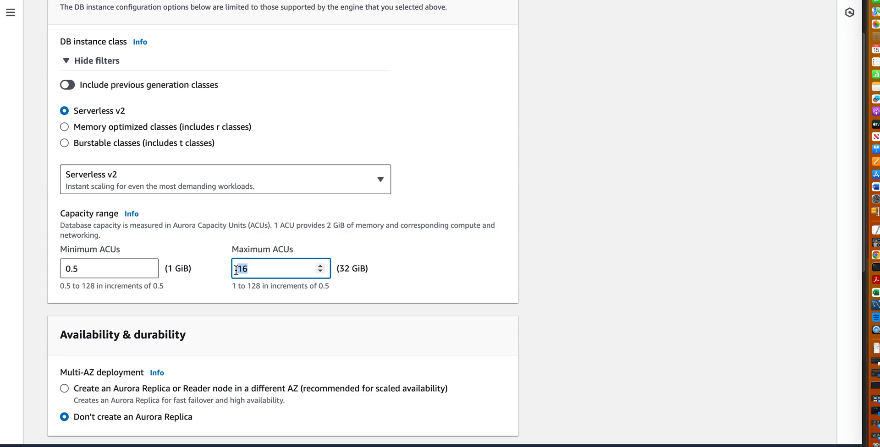
type("32")
left_click(346, 296)
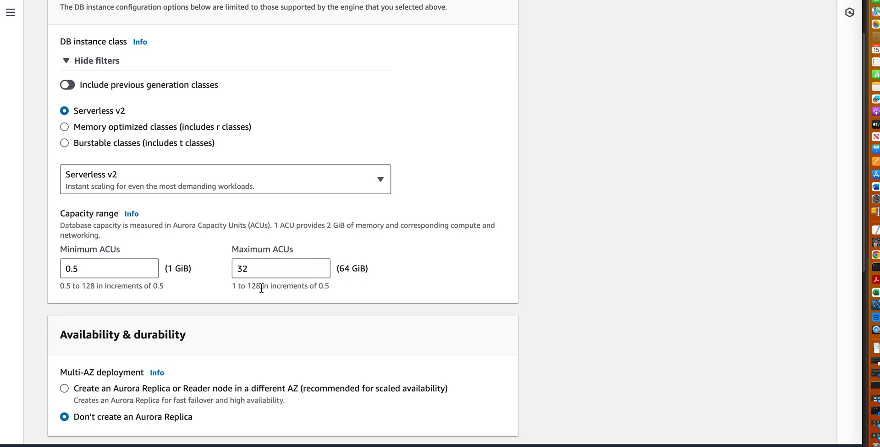
Set the minimum capacity of the Serverless v2 instance to 10 ACUs.
left_click(76, 270)
left_click_drag(76, 271, 68, 271)
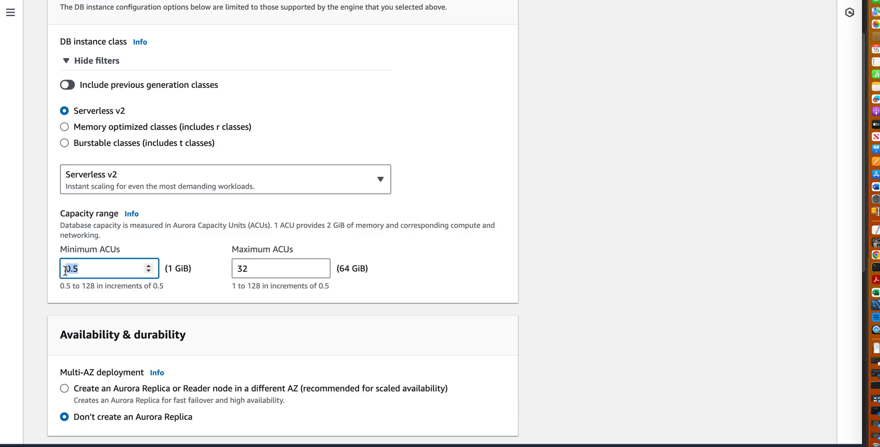
type("3")
key("BackSpace")
type("210")
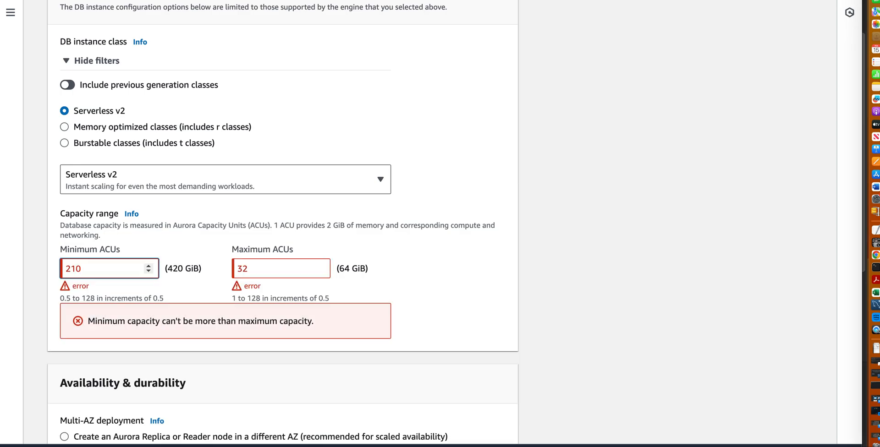
key("BackSpace")
key("BackSpace")
key("BackSpace")
type("10")
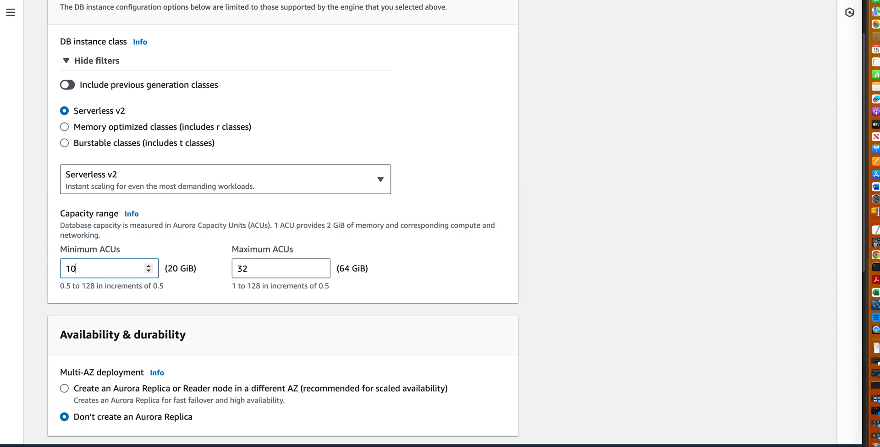
Set the Serverless v2 capacity range to a minimum of 2 ACUs and a maximum of 5 ACUs.
left_click(185, 295)
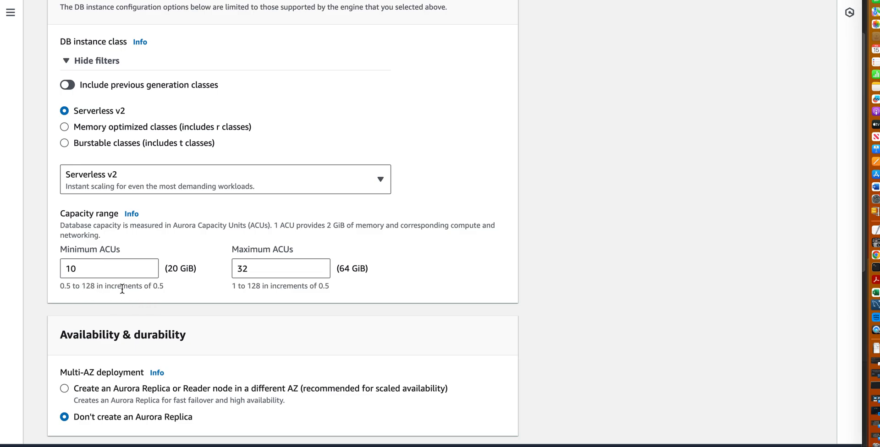
left_click_drag(79, 268, 66, 267)
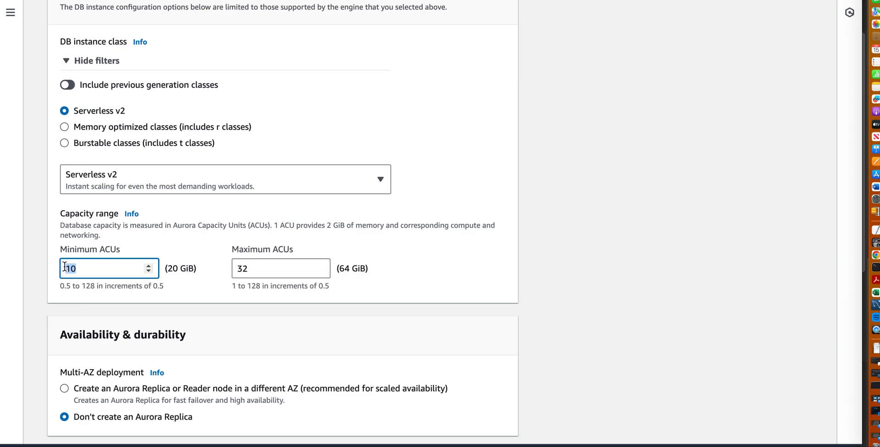
type("2")
left_click(200, 280)
left_click_drag(255, 268, 238, 268)
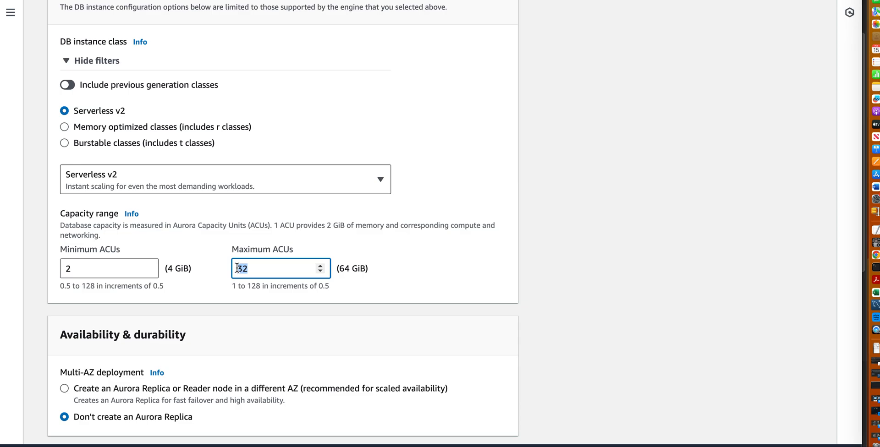
type("5")
left_click(343, 292)
Review the Multi-AZ deployment and connectivity settings, including VPC, subnet group, public access, security group, RDS Proxy and certificate authority.
scroll(447, 302, "down", 2)
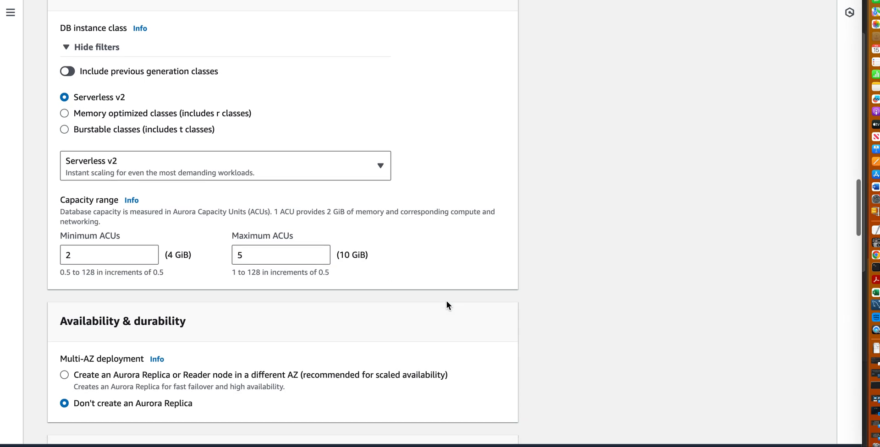
scroll(538, 321, "down", 5)
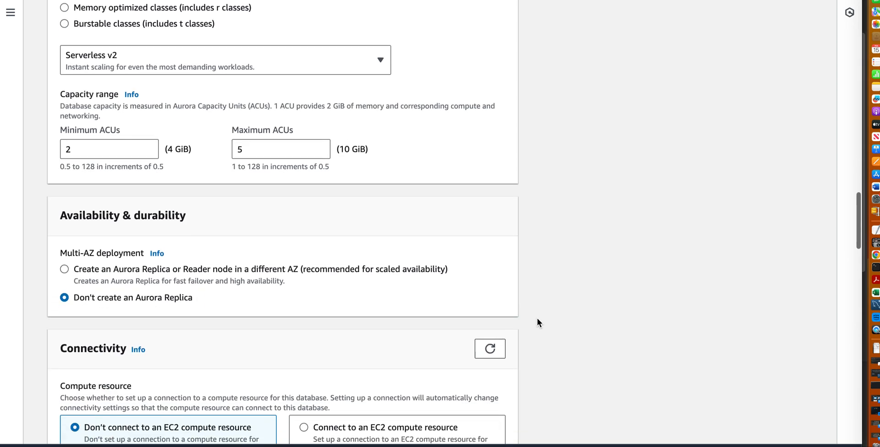
scroll(537, 323, "up", 1)
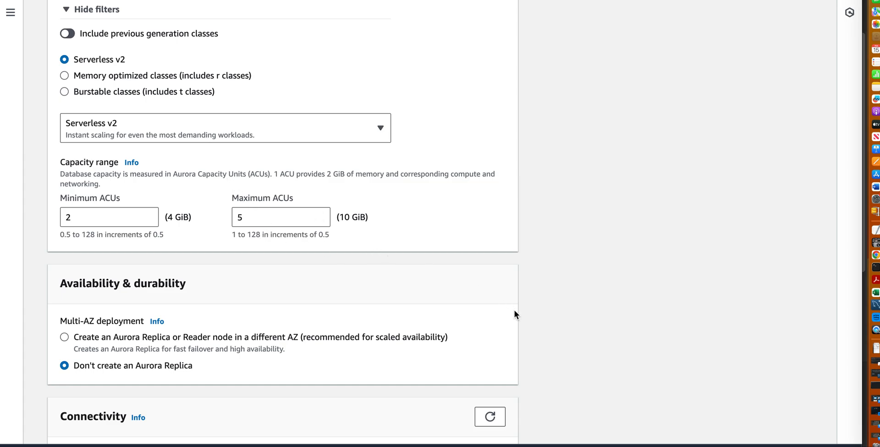
scroll(514, 311, "down", 3)
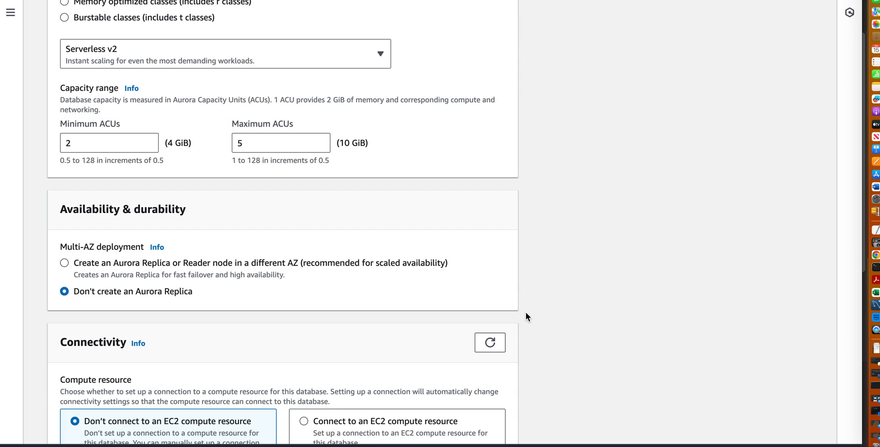
scroll(526, 313, "down", 4)
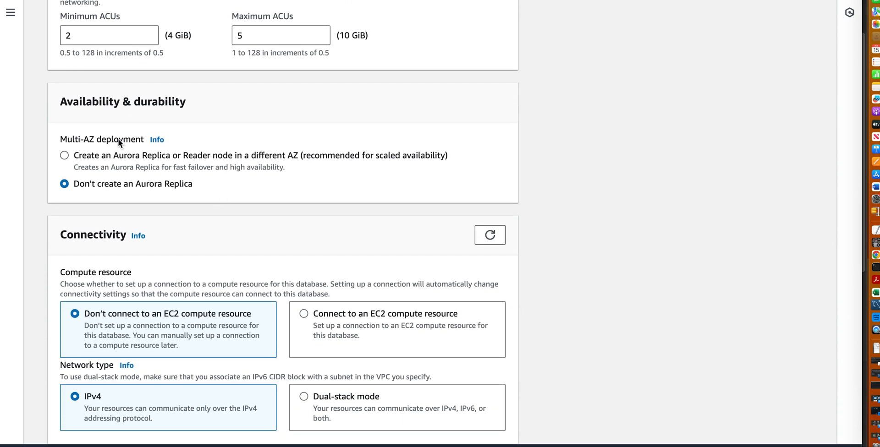
scroll(546, 276, "down", 4)
scroll(545, 277, "down", 4)
scroll(546, 277, "down", 6)
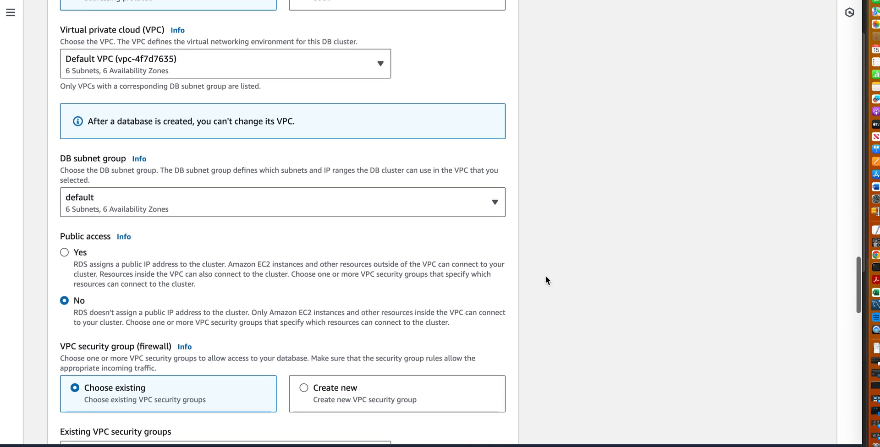
scroll(546, 277, "down", 4)
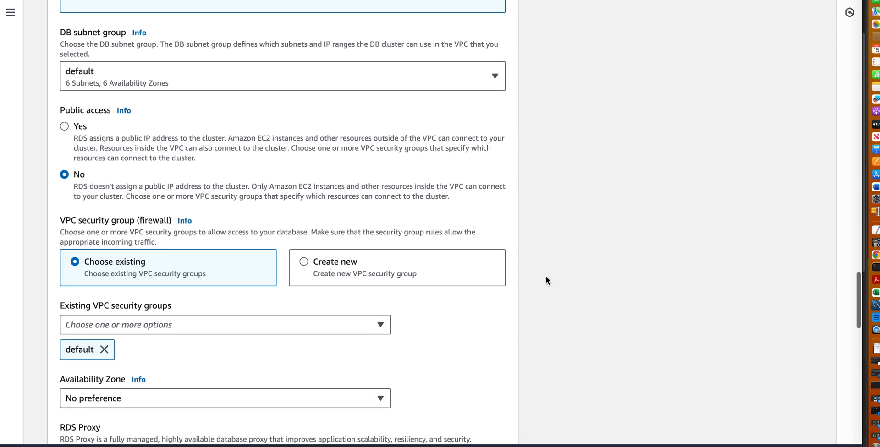
scroll(546, 280, "down", 3)
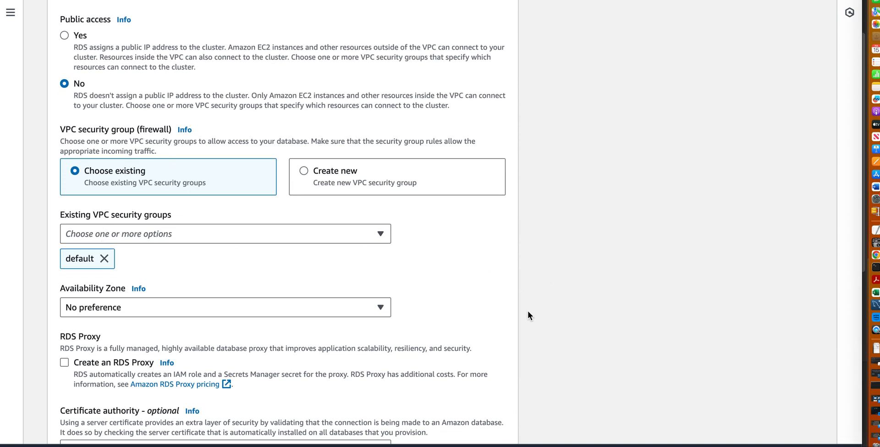
scroll(528, 312, "down", 4)
scroll(528, 312, "down", 4)
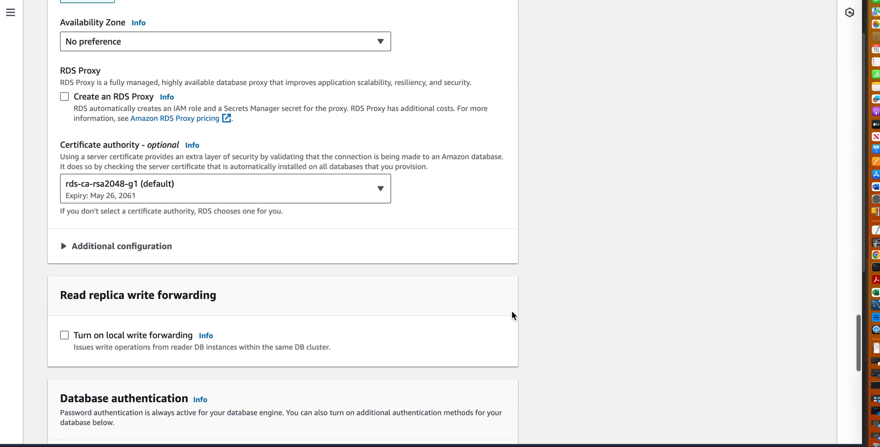
Expand the additional connectivity configuration and review the database port, write forwarding and database authentication options.
left_click(60, 248)
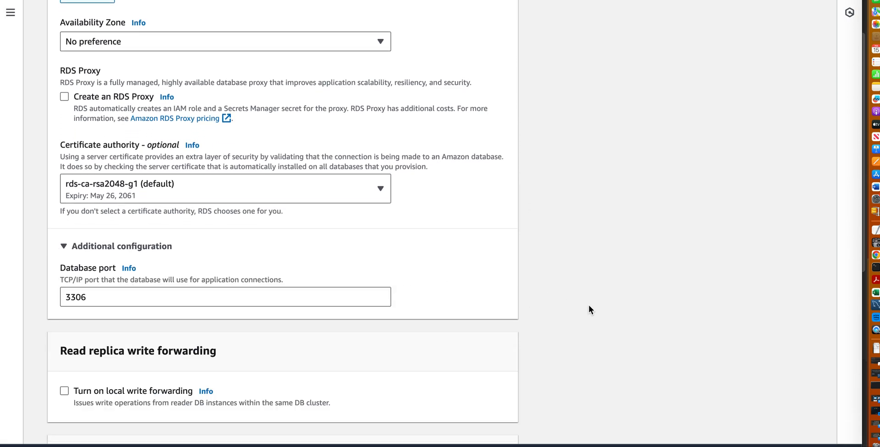
scroll(589, 309, "down", 7)
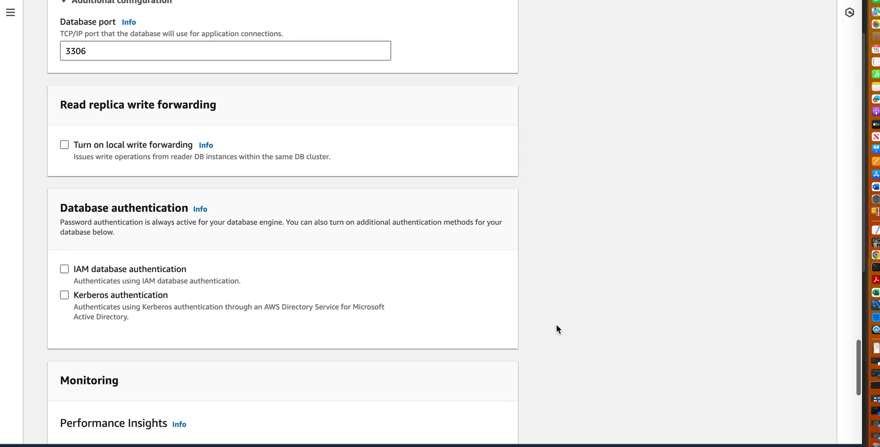
scroll(557, 330, "down", 1)
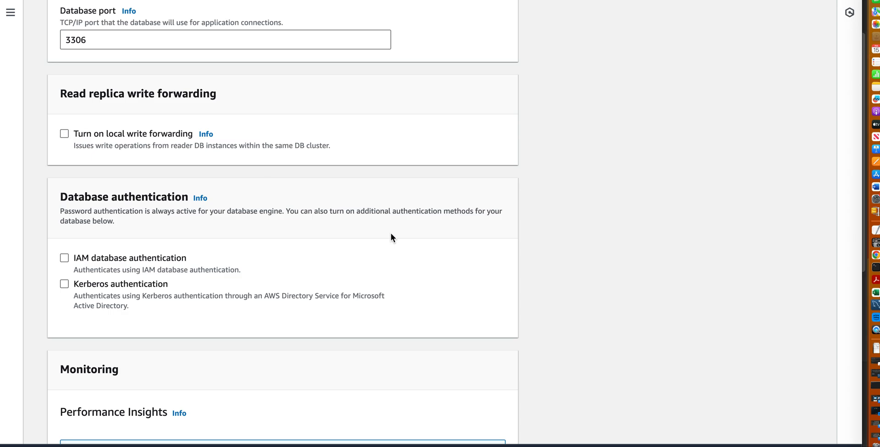
scroll(527, 308, "down", 1)
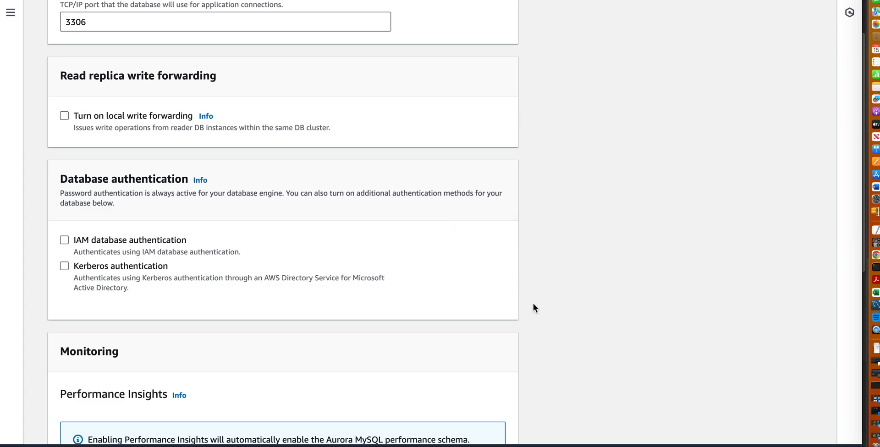
Turn off Performance Insights and Enhanced Monitoring in the monitoring settings.
scroll(533, 303, "down", 6)
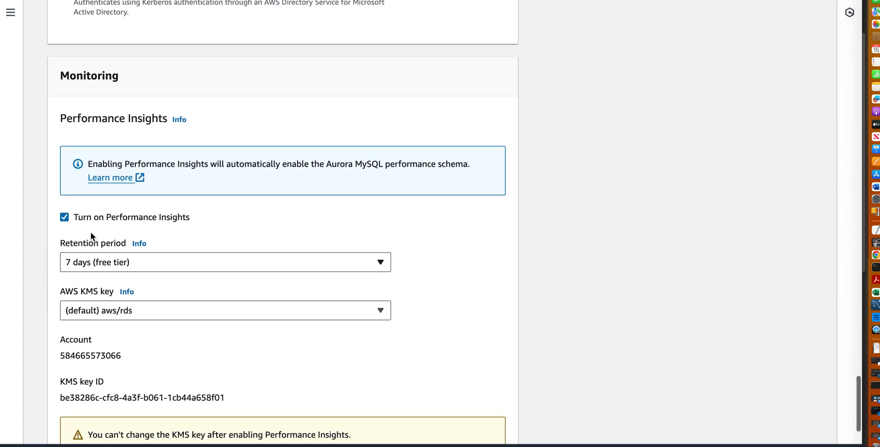
left_click(66, 218)
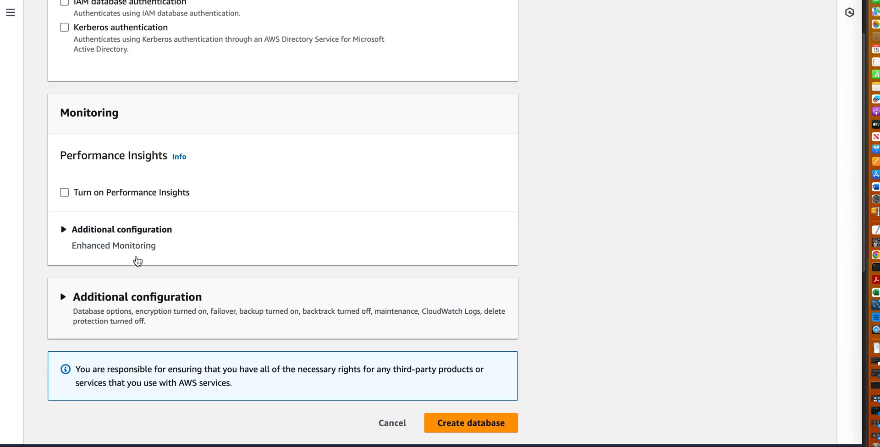
left_click(63, 230)
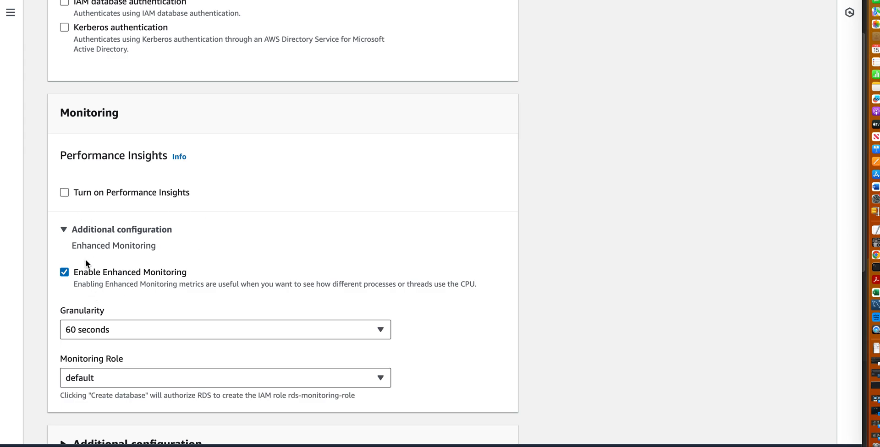
left_click(67, 271)
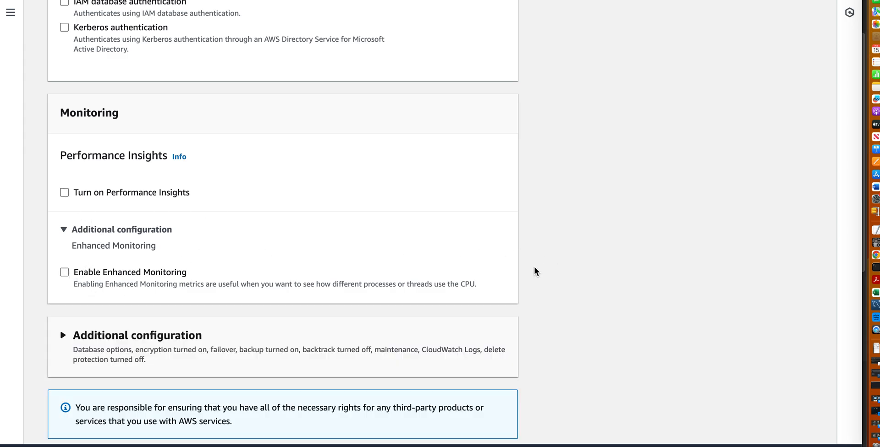
Expand the cluster's main additional configuration and review its database options and backup settings.
scroll(535, 271, "down", 2)
left_click(65, 297)
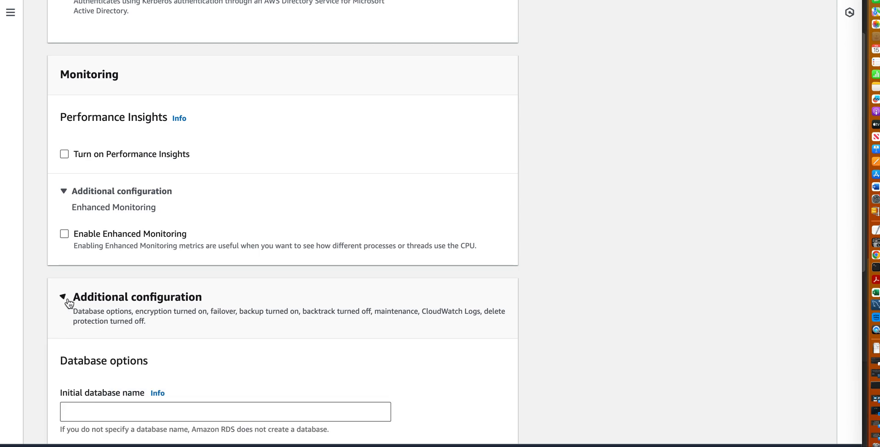
scroll(523, 340, "down", 5)
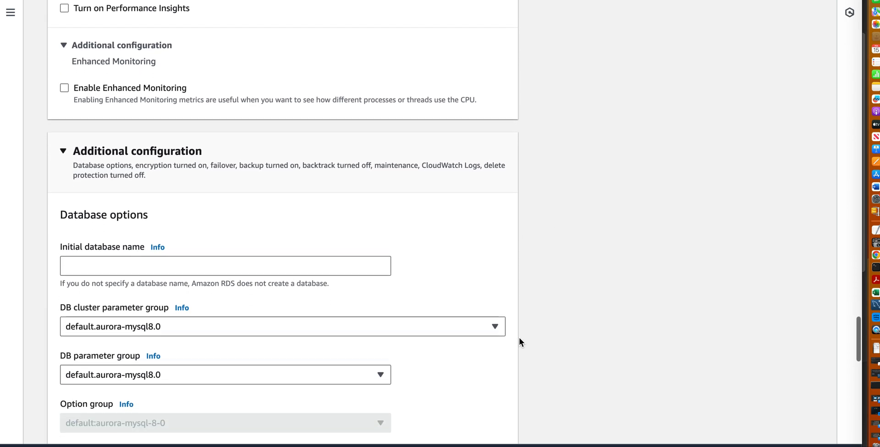
scroll(519, 342, "down", 3)
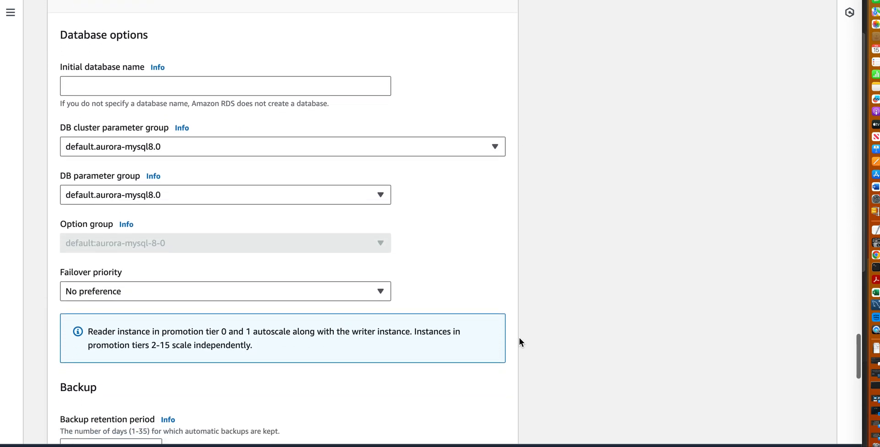
scroll(527, 342, "down", 2)
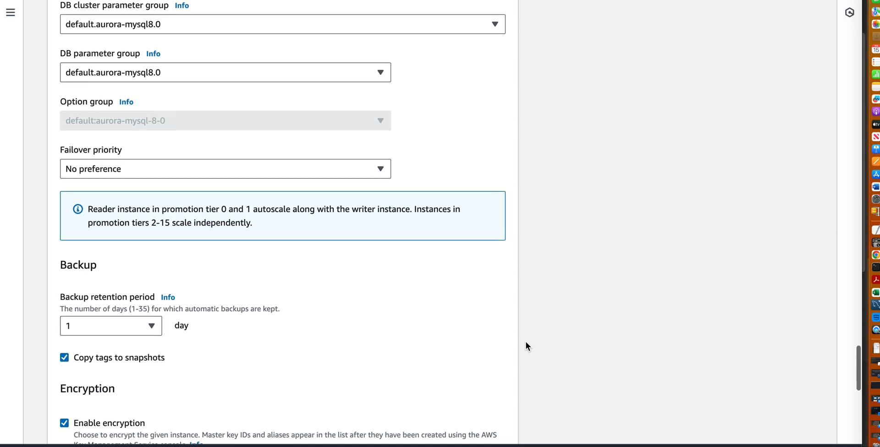
scroll(526, 342, "up", 1)
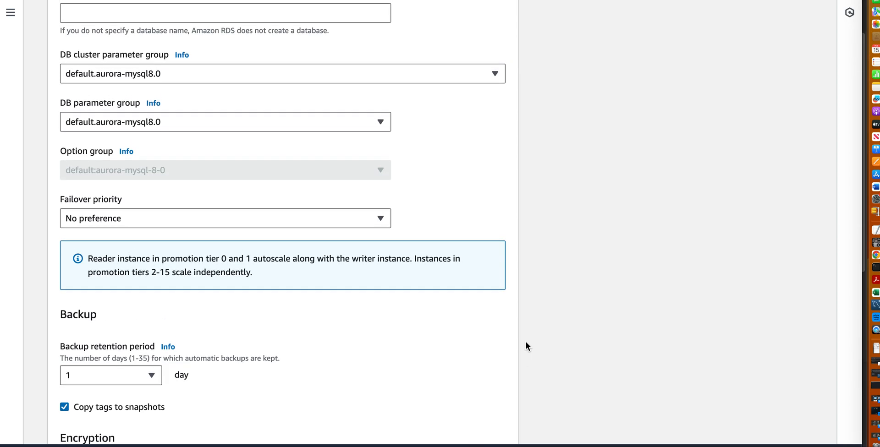
scroll(526, 342, "down", 2)
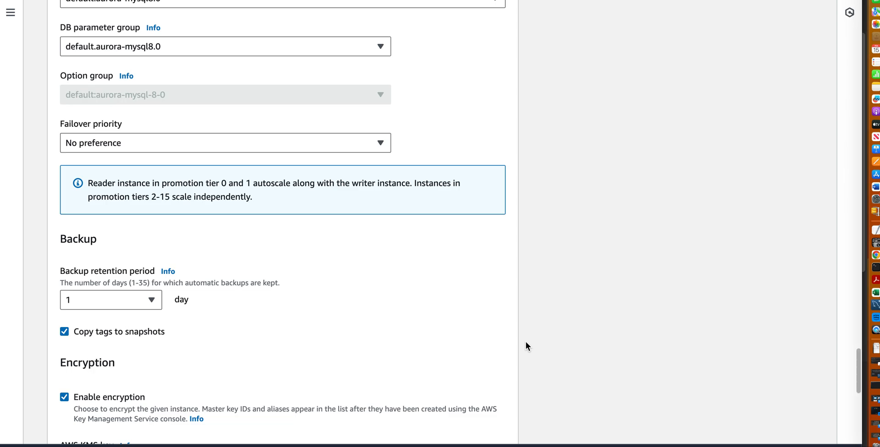
scroll(527, 342, "up", 2)
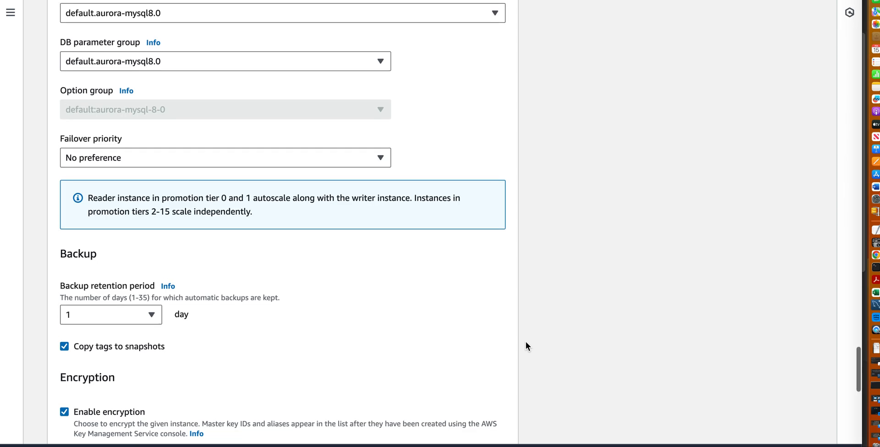
scroll(527, 342, "up", 1)
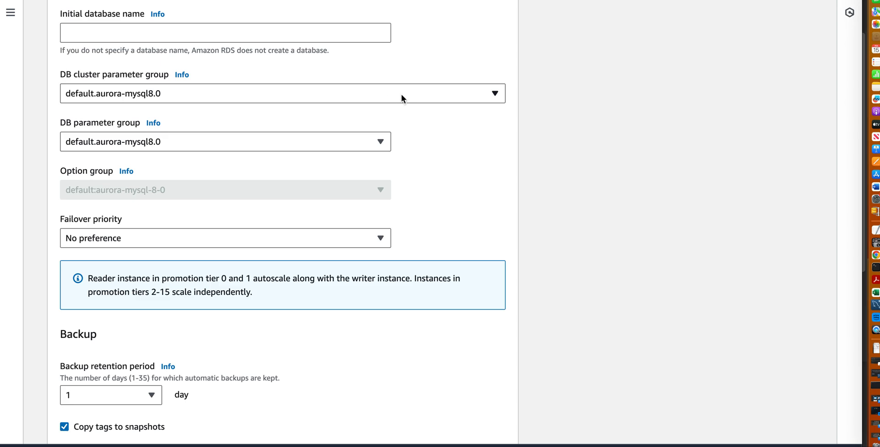
Check the choices offered for the DB cluster parameter group and the failover priority, leaving the current selections.
left_click(396, 96)
left_click(456, 170)
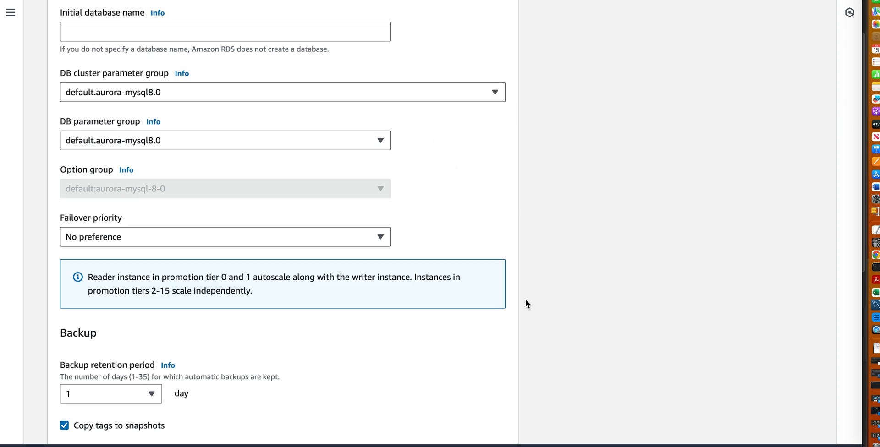
scroll(525, 304, "down", 3)
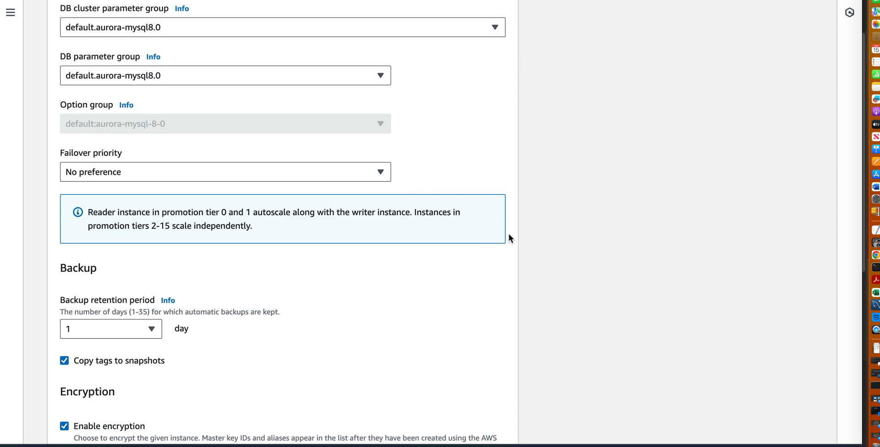
scroll(528, 310, "down", 2)
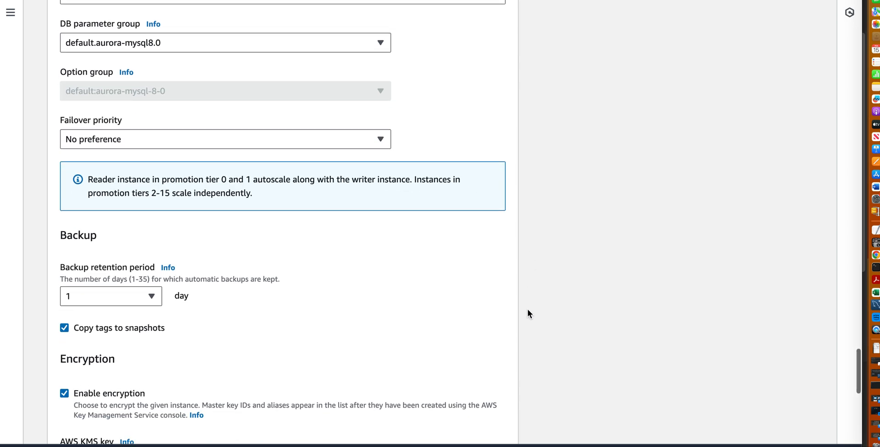
left_click(340, 134)
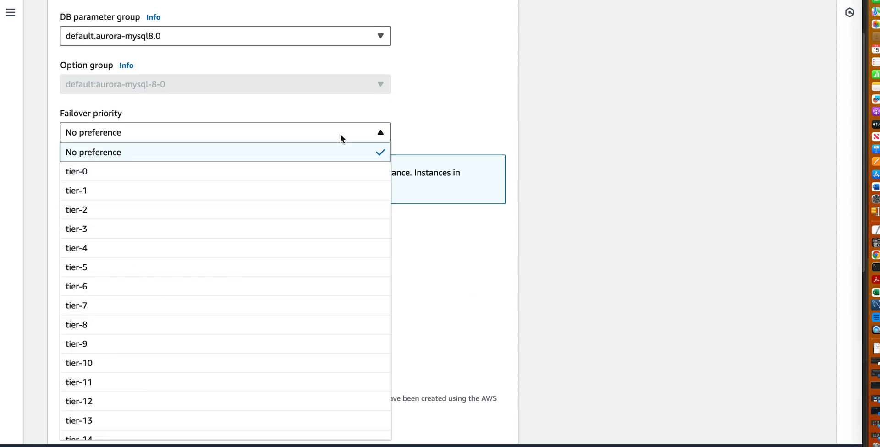
left_click(340, 135)
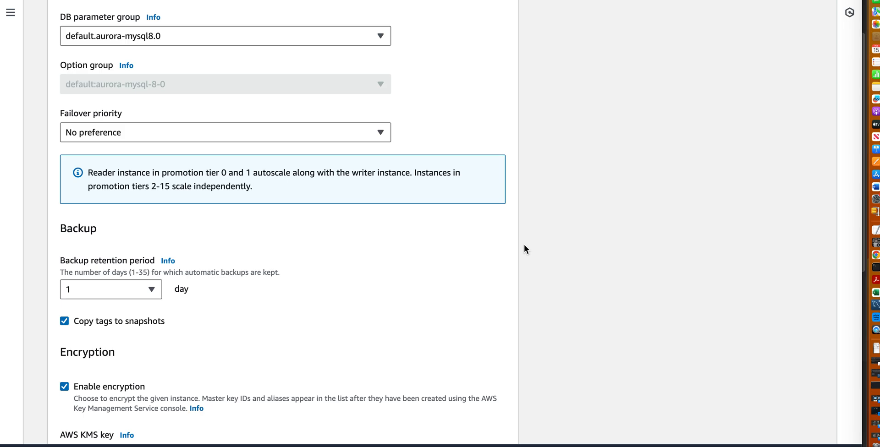
Turn off copying tags to snapshots and disable encryption for the cluster.
scroll(524, 245, "down", 4)
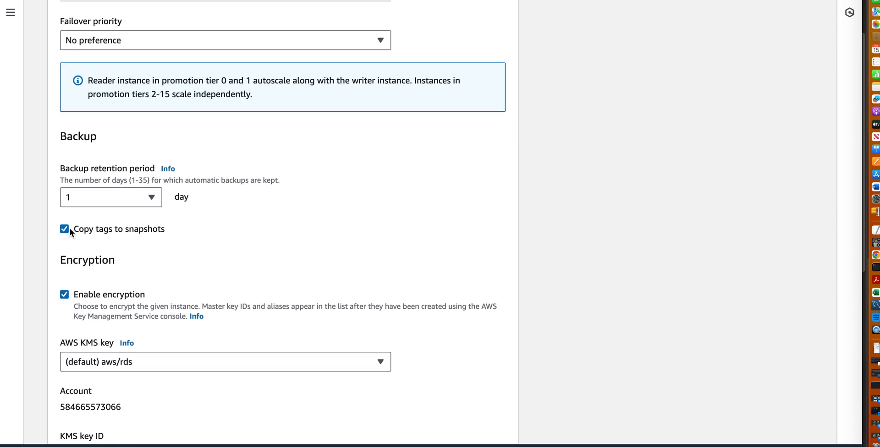
left_click(64, 295)
scroll(516, 300, "down", 6)
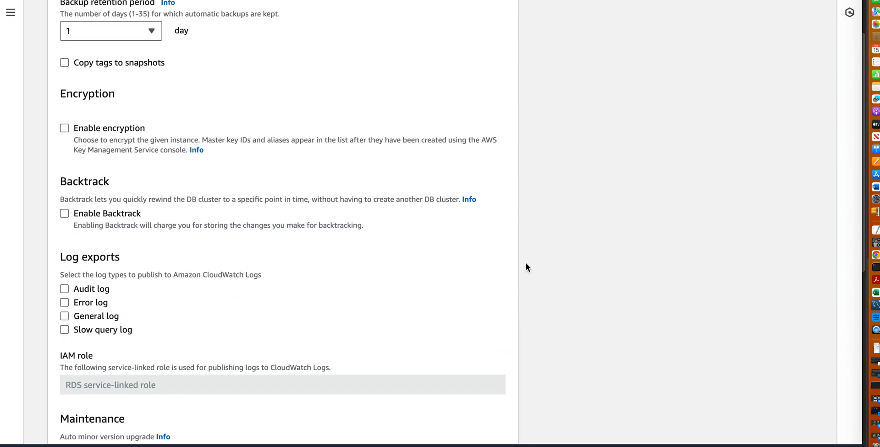
scroll(526, 263, "down", 3)
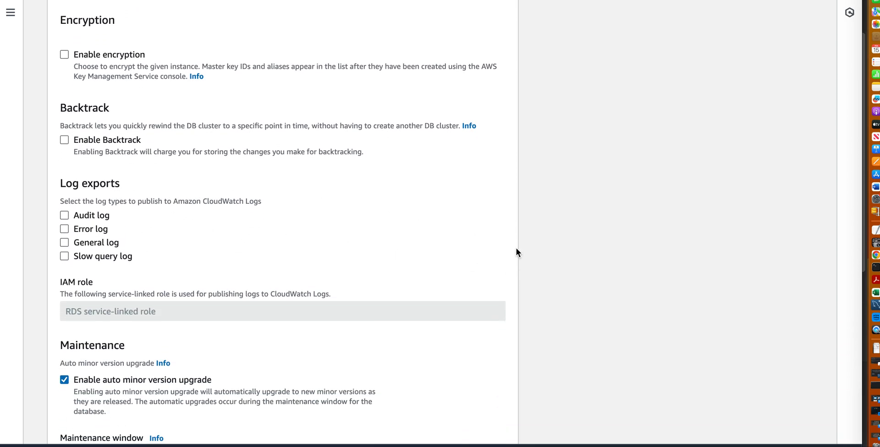
Turn off automatic minor version upgrades in the cluster's maintenance settings.
scroll(522, 248, "down", 5)
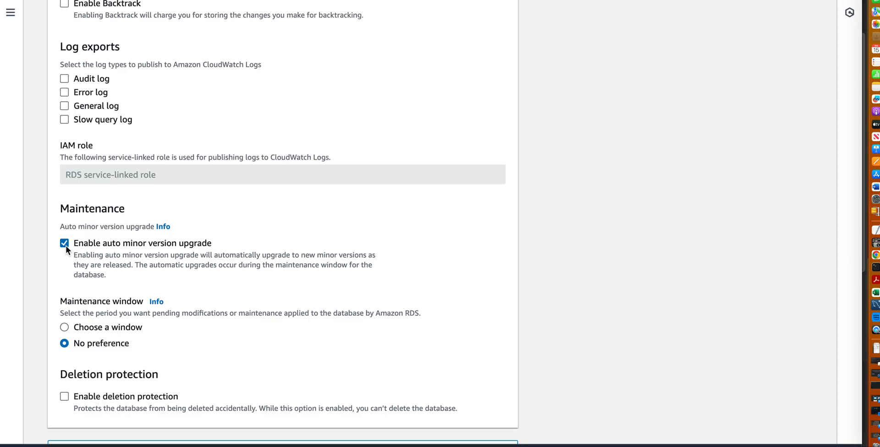
scroll(526, 290, "down", 4)
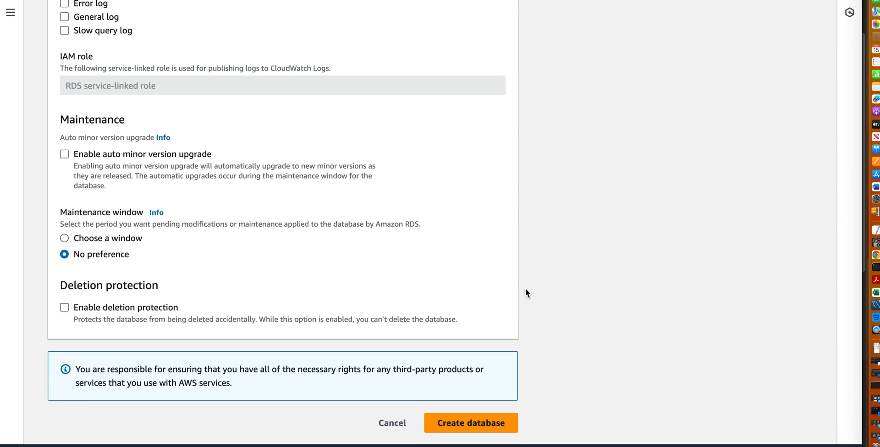
scroll(519, 279, "up", 10)
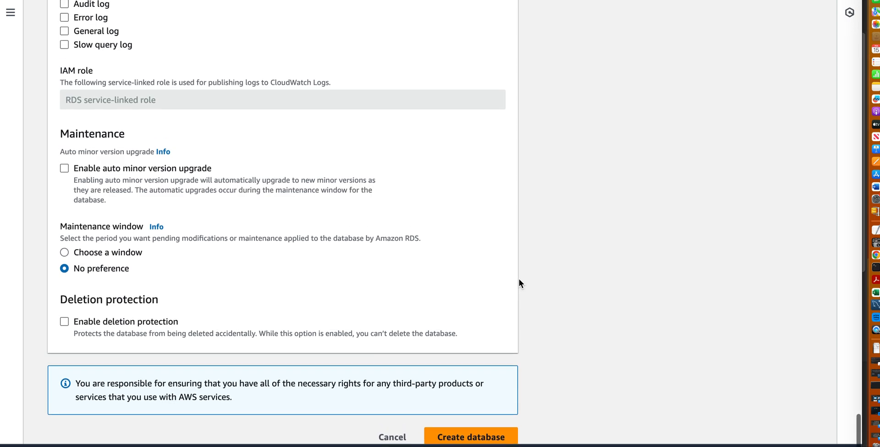
Review the cluster's backup, database options, authentication, monitoring, log export and deletion protection settings before creation.
scroll(522, 277, "up", 11)
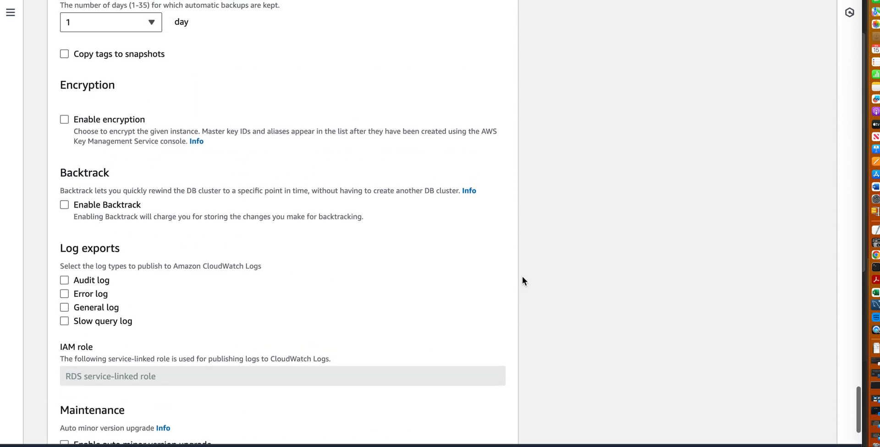
scroll(527, 280, "up", 15)
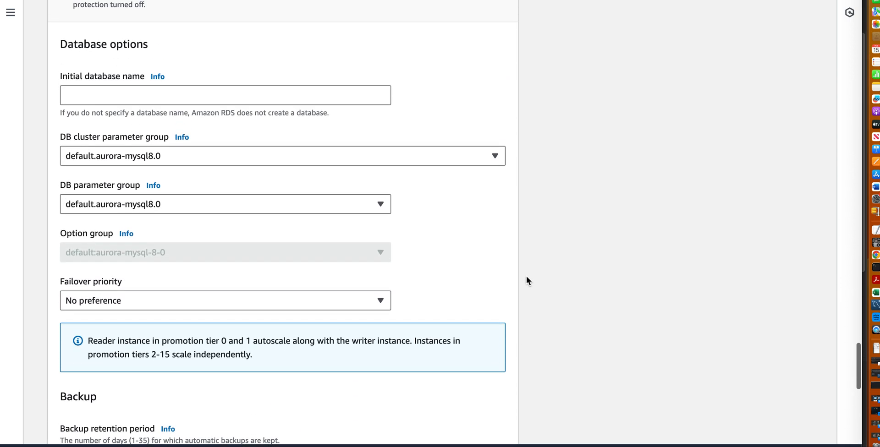
scroll(527, 281, "up", 4)
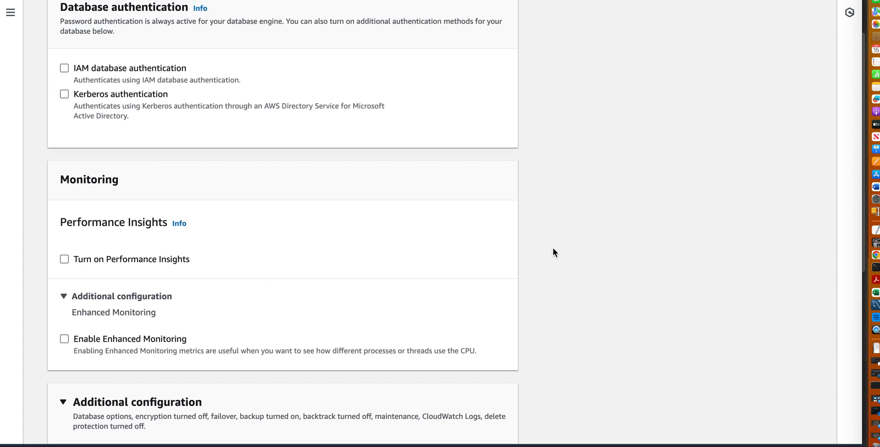
scroll(518, 232, "up", 3)
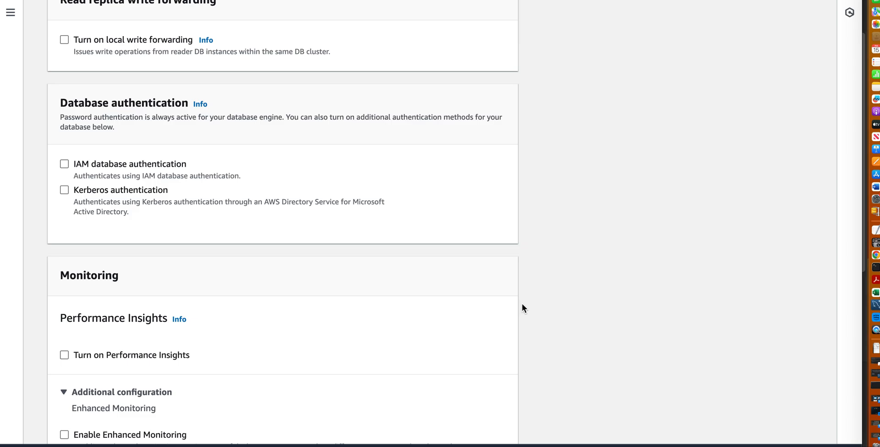
scroll(521, 308, "up", 1)
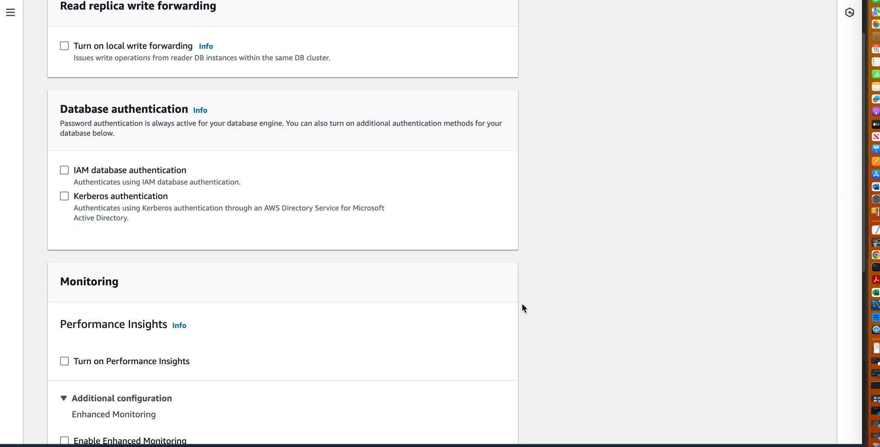
scroll(522, 305, "down", 5)
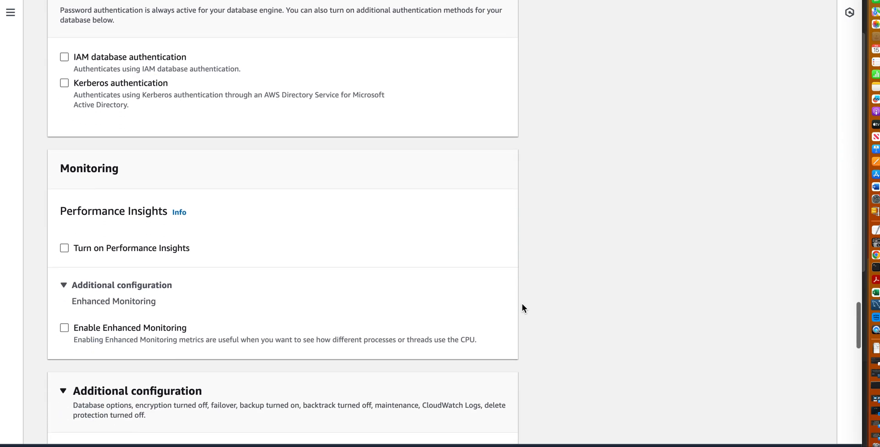
scroll(522, 305, "down", 10)
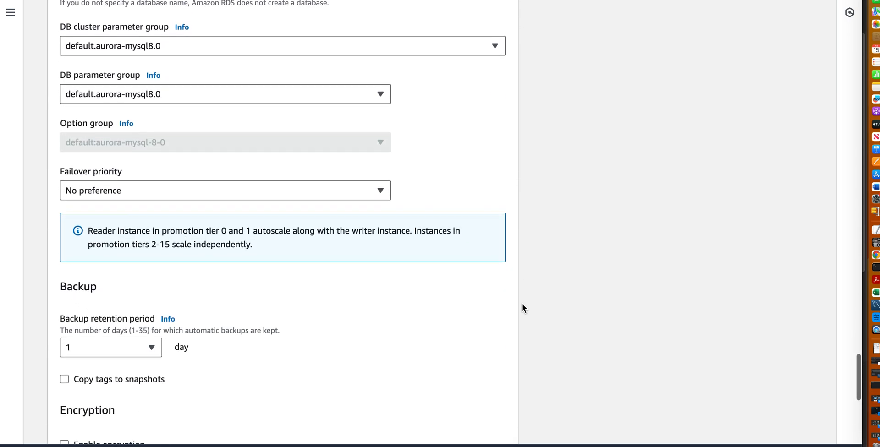
scroll(523, 304, "down", 8)
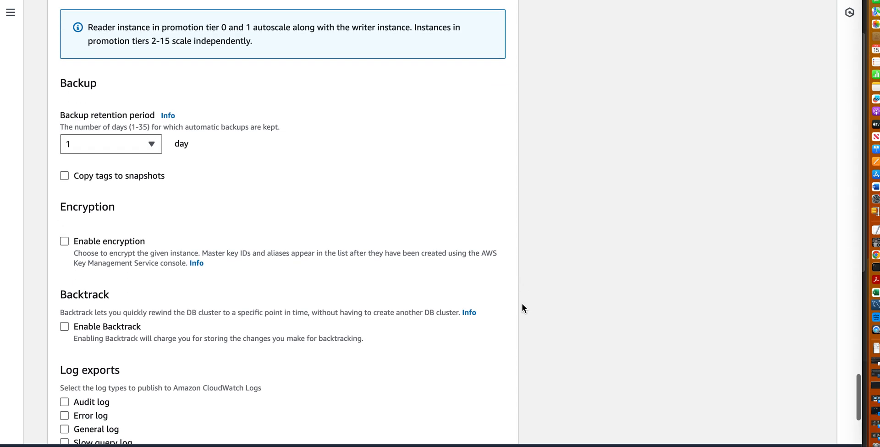
scroll(521, 304, "down", 6)
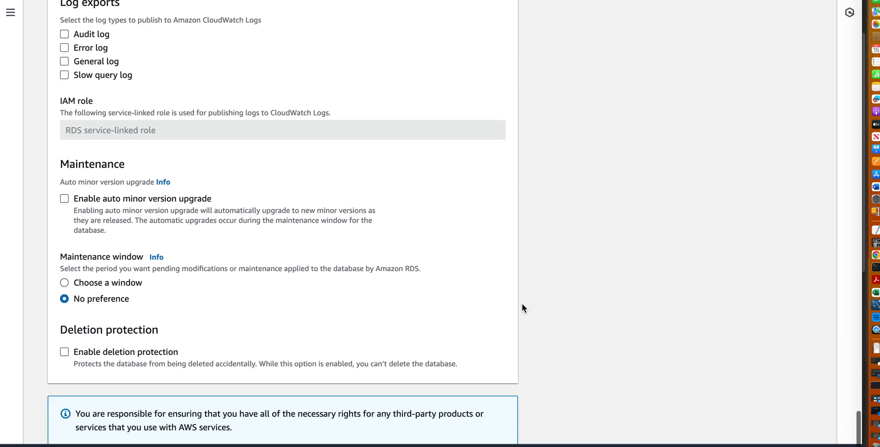
Create the database cluster with the configured settings and dismiss the suggested add-ons.
left_click(487, 427)
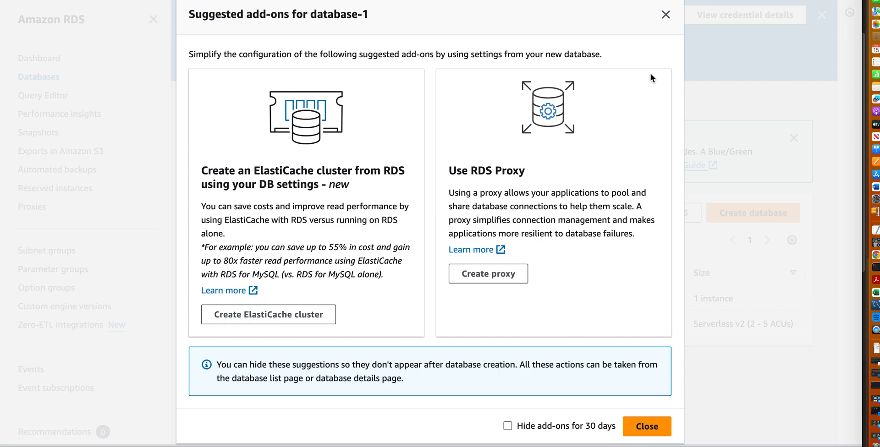
left_click(653, 425)
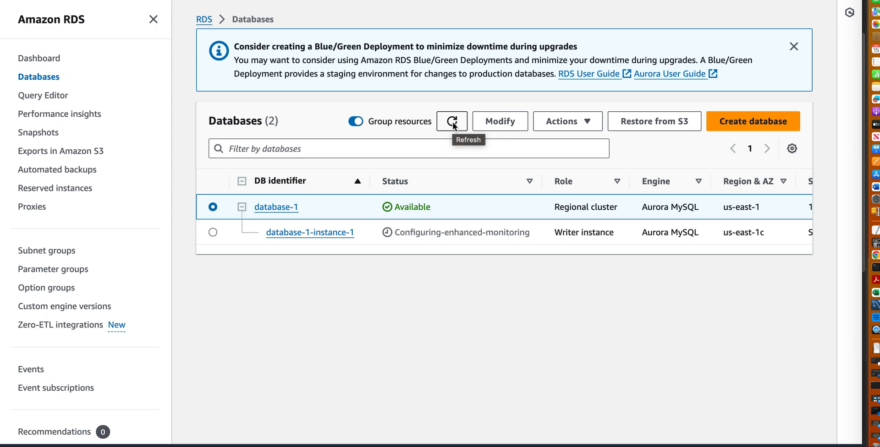
Refresh the databases list to check the status of database-1 and its writer instance.
left_click(452, 122)
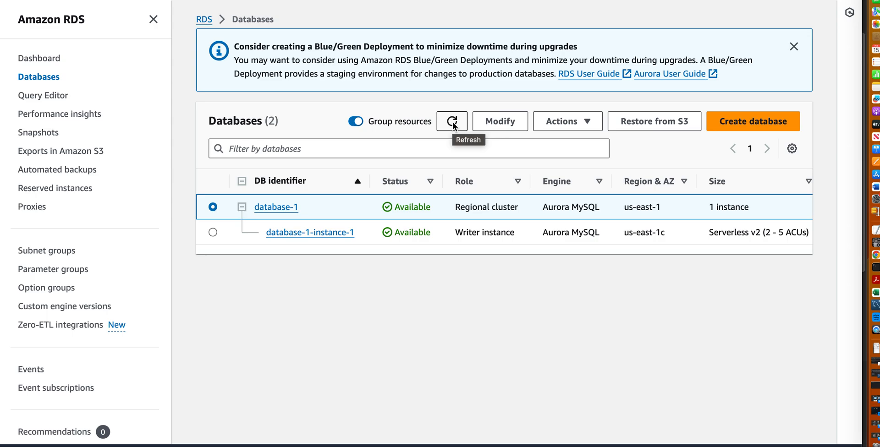
left_click(454, 126)
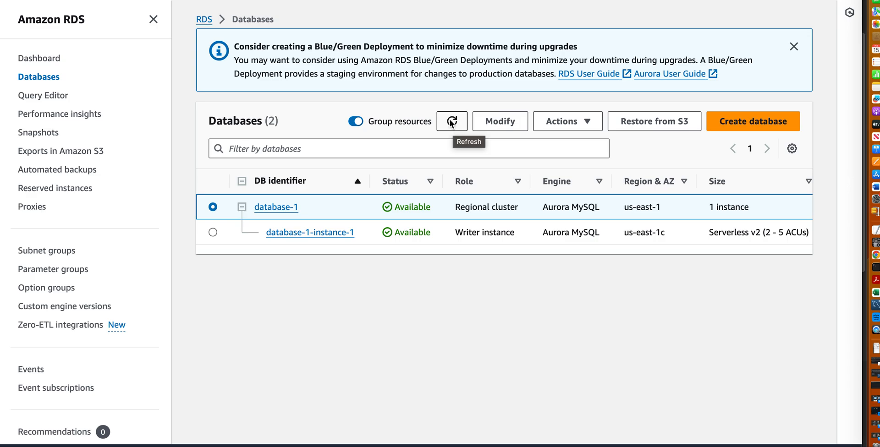
left_click(452, 123)
key("XF86AudioRaiseVolume")
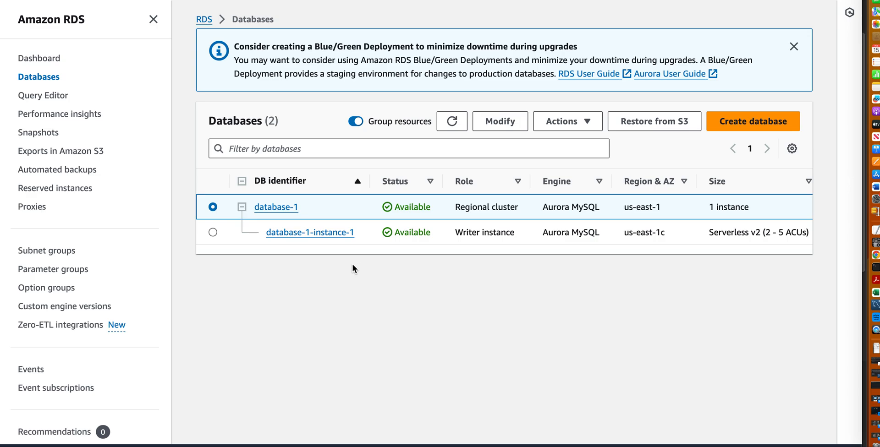
Open the database-1 cluster and show the monitoring metrics of its writer instance, database-1-instance-1.
left_click(277, 209)
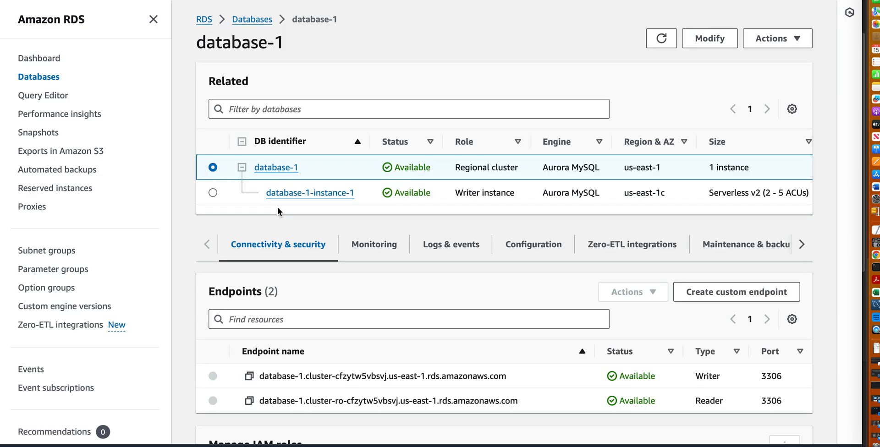
left_click(214, 193)
left_click(395, 253)
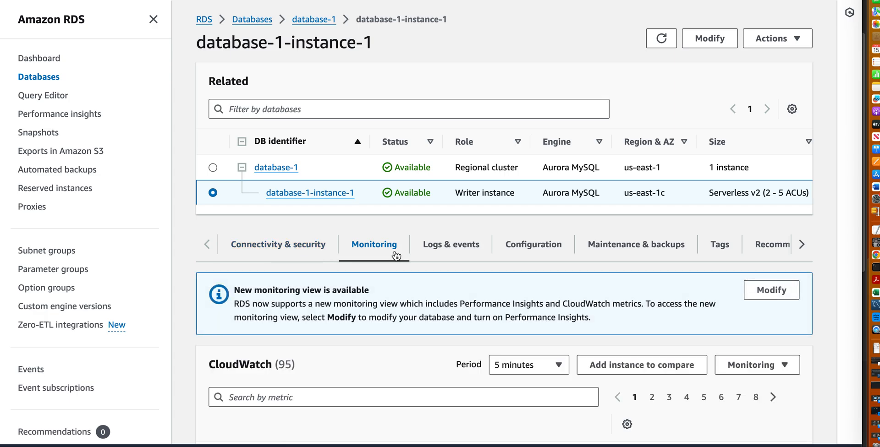
Examine the ACUUtilization chart enlarged, using a 1h time range and a 1 second period, and close it.
scroll(504, 337, "down", 5)
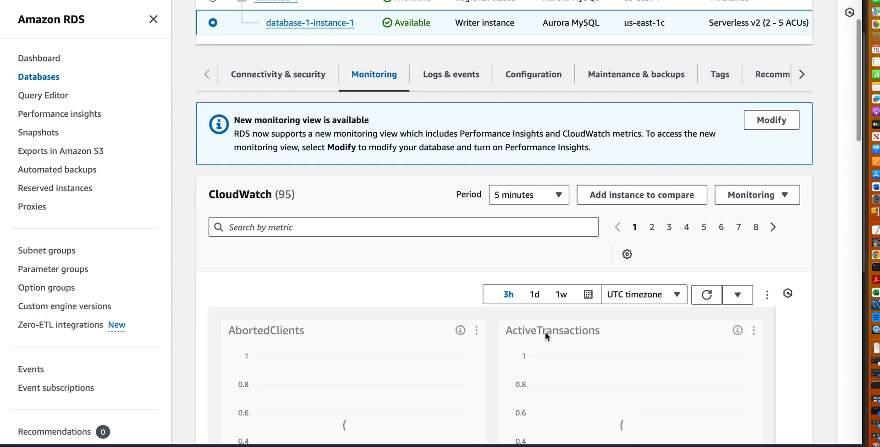
scroll(493, 346, "down", 3)
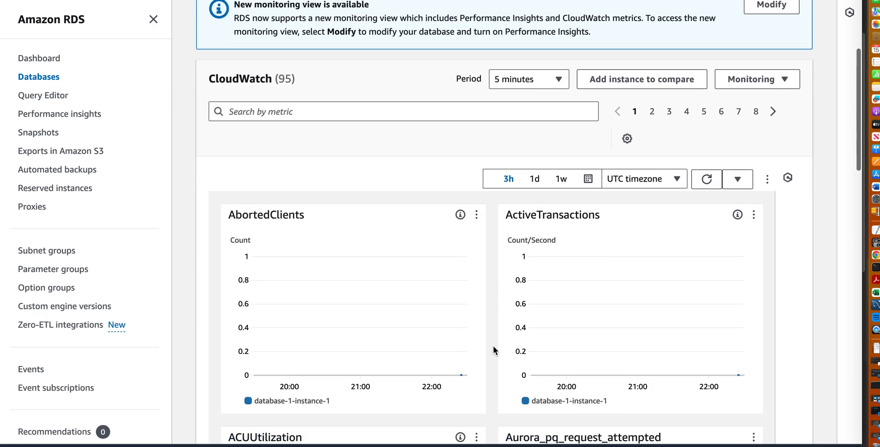
scroll(494, 345, "down", 5)
scroll(494, 346, "down", 5)
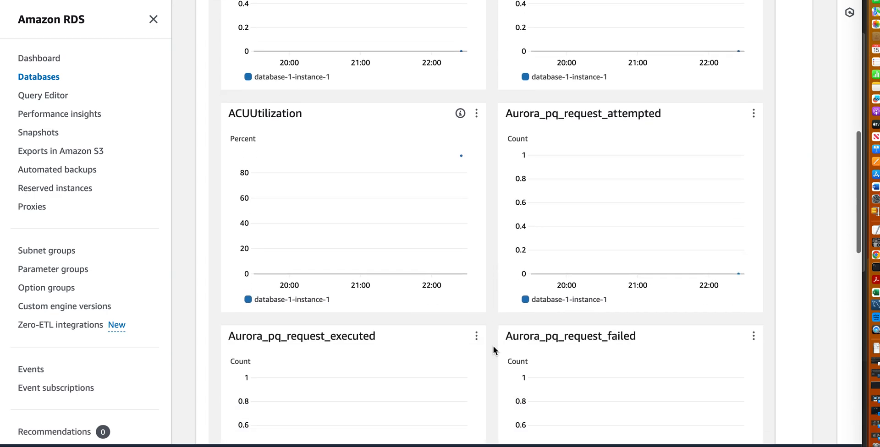
scroll(494, 347, "down", 3)
scroll(494, 346, "up", 3)
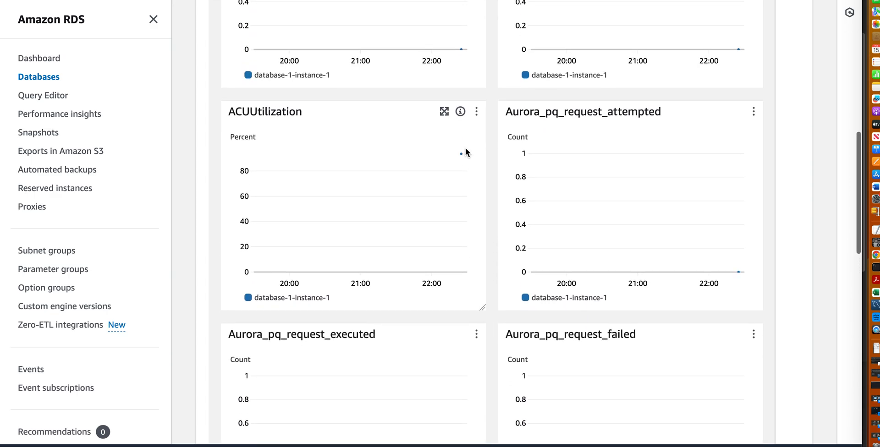
left_click(445, 112)
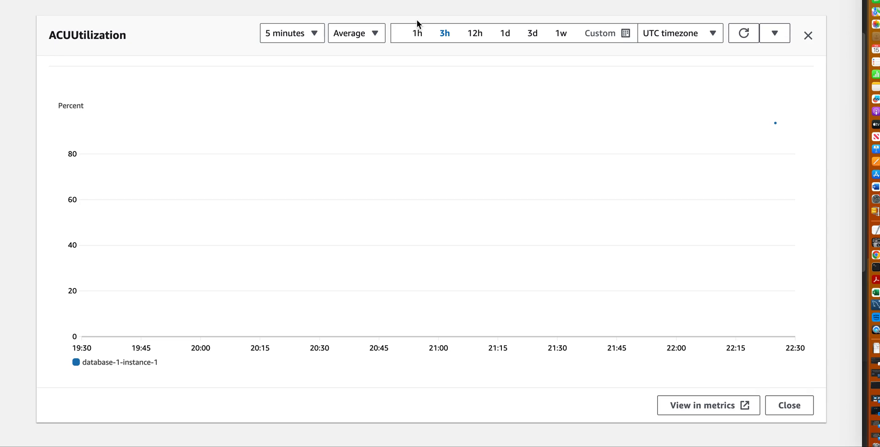
left_click(415, 34)
left_click(310, 35)
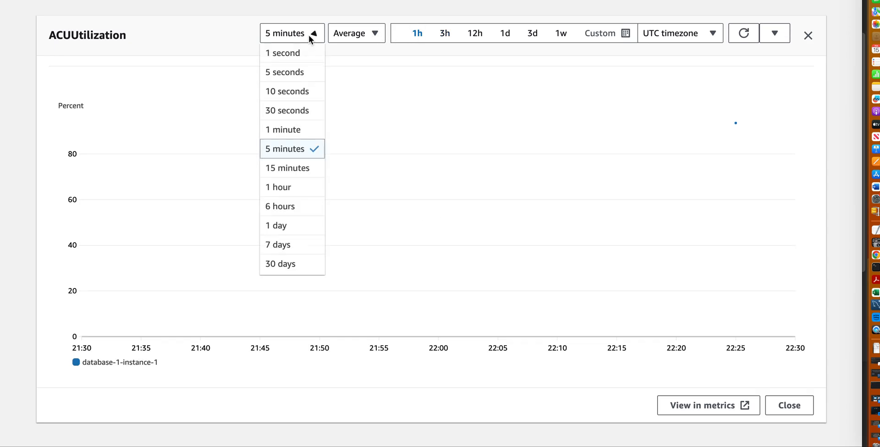
left_click(308, 49)
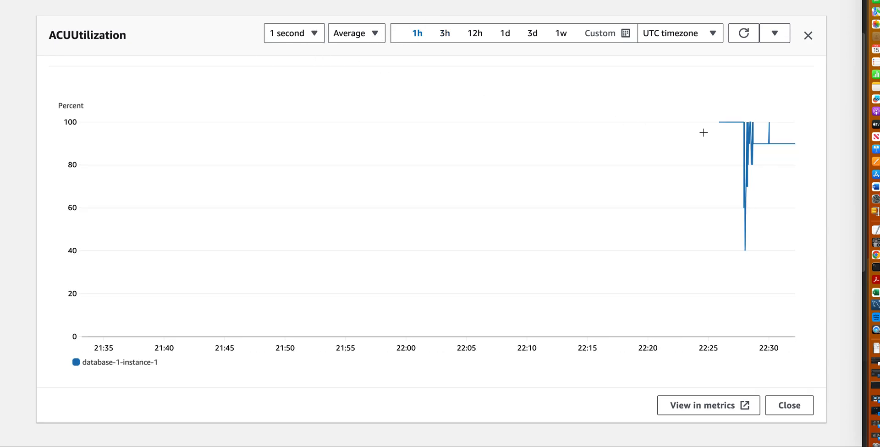
mouse_move(743, 128)
left_click(808, 36)
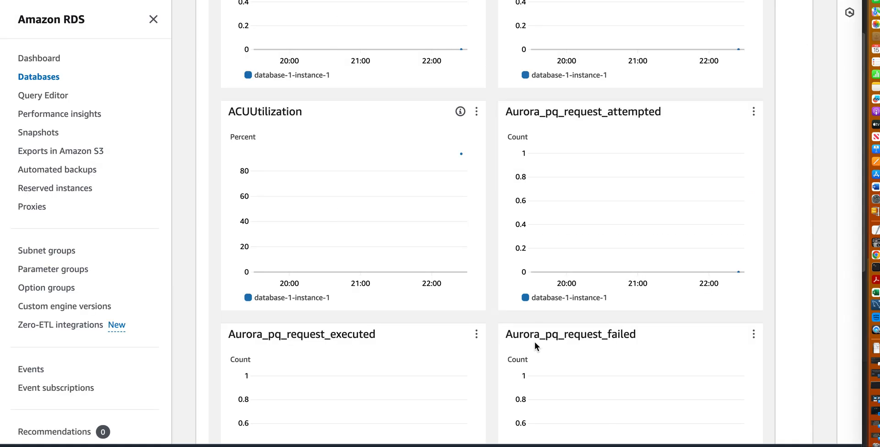
Look through the remaining charts on page 1 of the CloudWatch metrics and the charts on page 2.
scroll(495, 359, "down", 12)
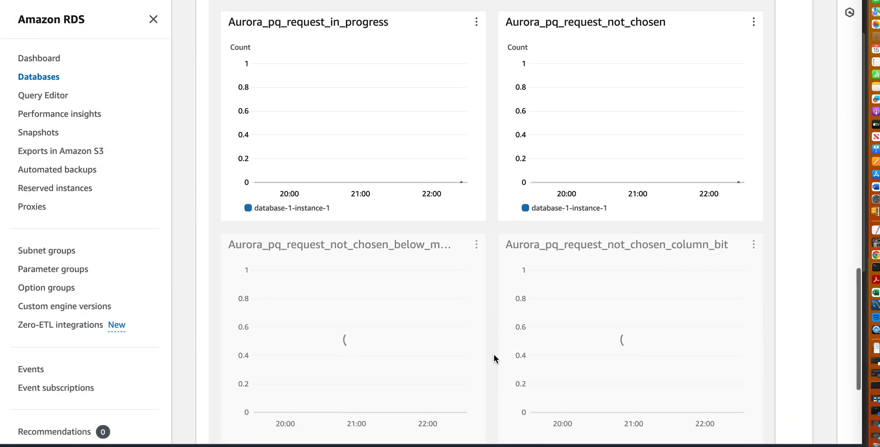
scroll(493, 355, "down", 5)
scroll(494, 355, "up", 13)
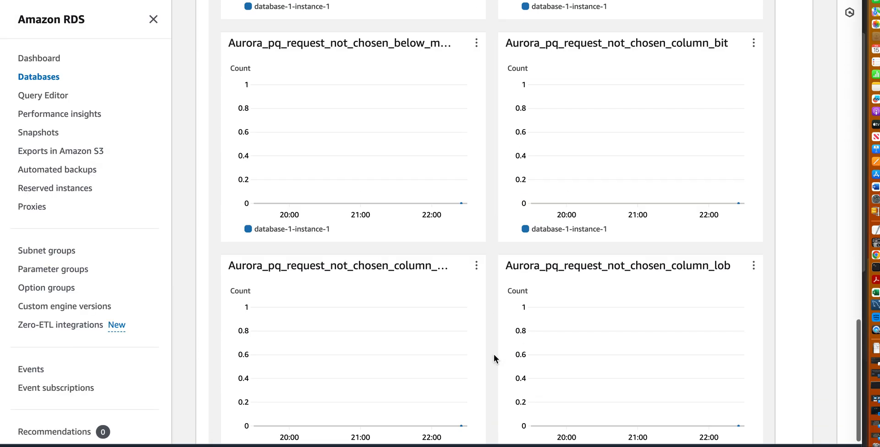
scroll(493, 354, "up", 14)
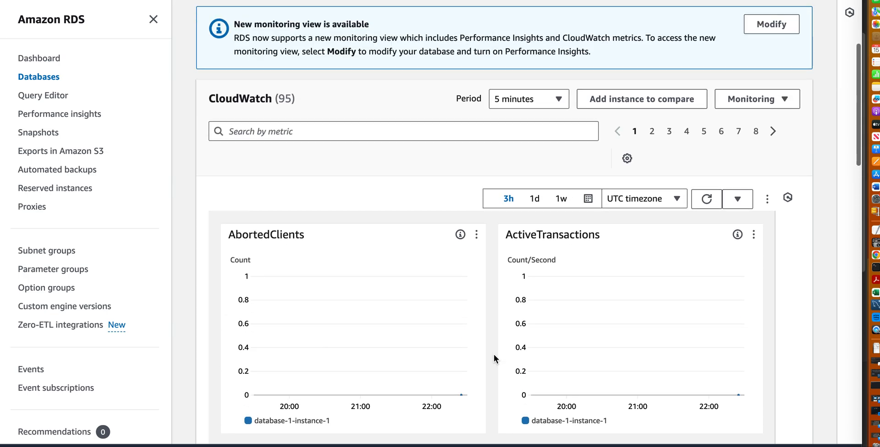
left_click(652, 209)
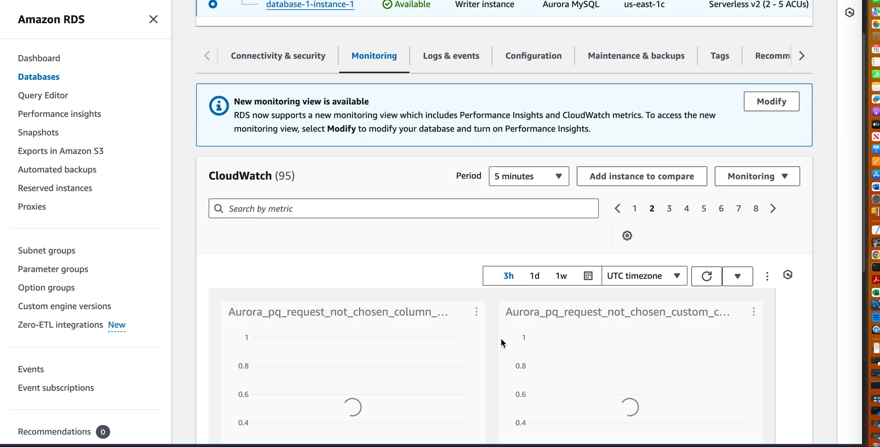
scroll(496, 354, "down", 1)
scroll(496, 353, "down", 13)
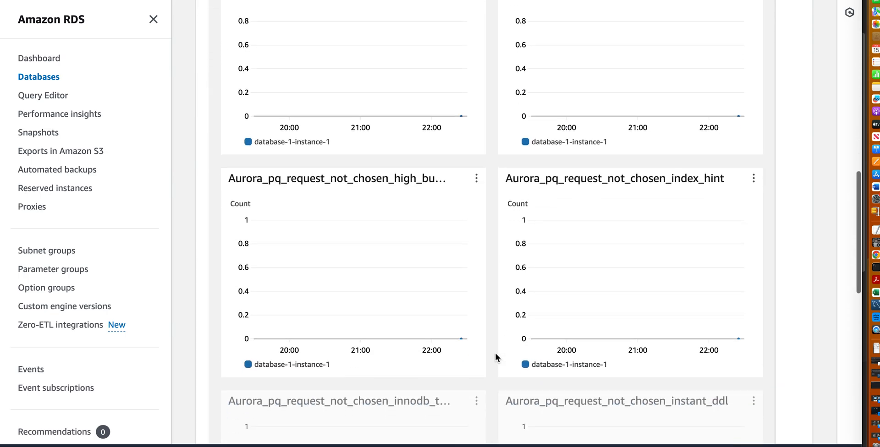
scroll(496, 353, "up", 13)
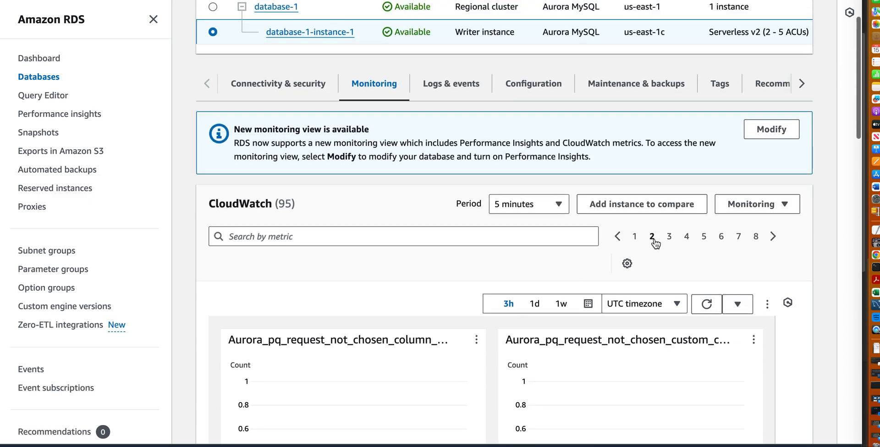
Look through the charts on page 4 of the CloudWatch metrics, including CommitThroughput, ConnectionAttempts and CPUUtilization.
left_click(687, 238)
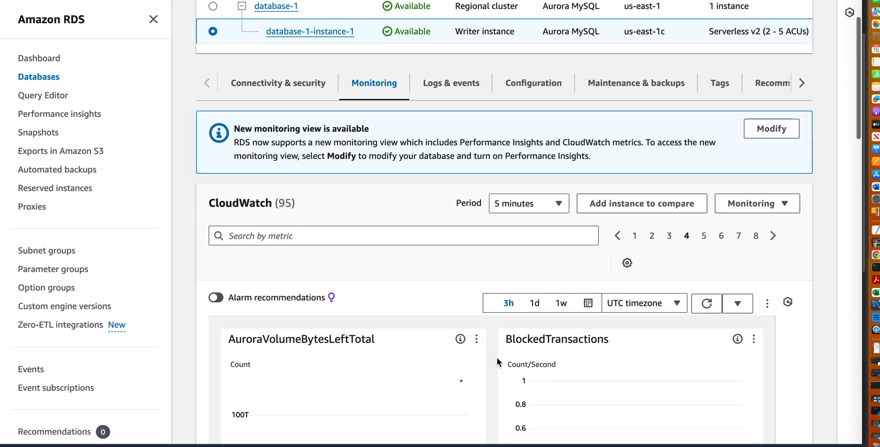
scroll(497, 358, "down", 4)
scroll(497, 359, "down", 11)
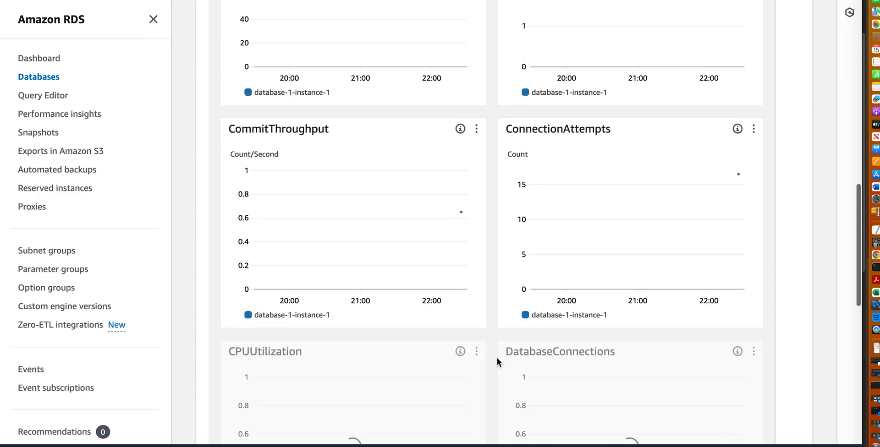
scroll(497, 358, "down", 4)
scroll(497, 358, "up", 13)
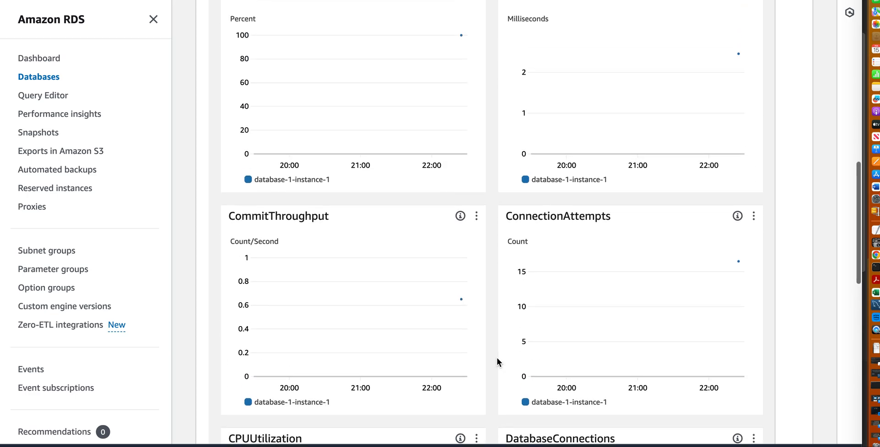
scroll(635, 153, "up", 1)
scroll(727, 154, "up", 3)
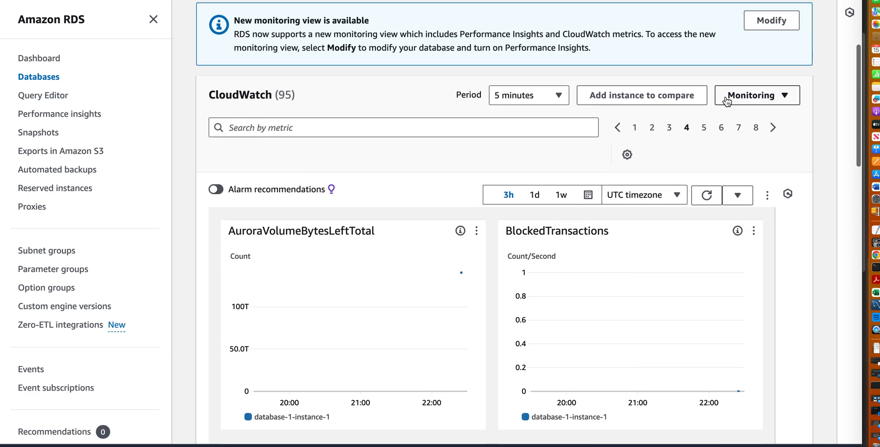
Look through the charts on page 8, the last page of the CloudWatch metrics.
left_click(754, 128)
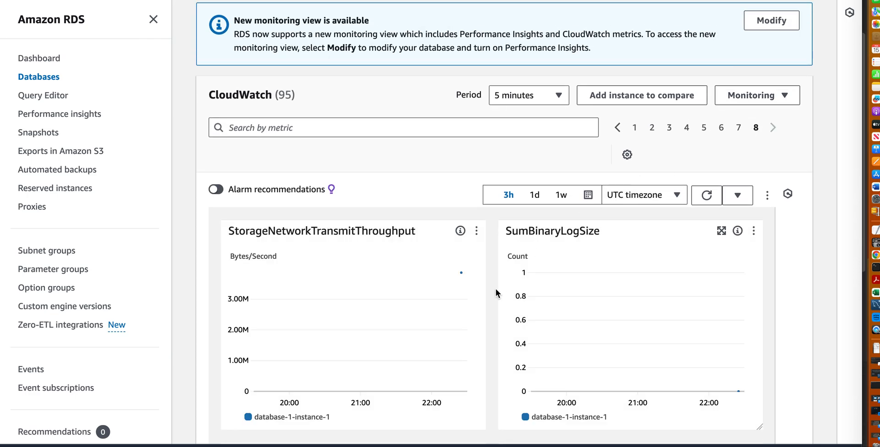
scroll(495, 293, "down", 2)
scroll(494, 292, "down", 11)
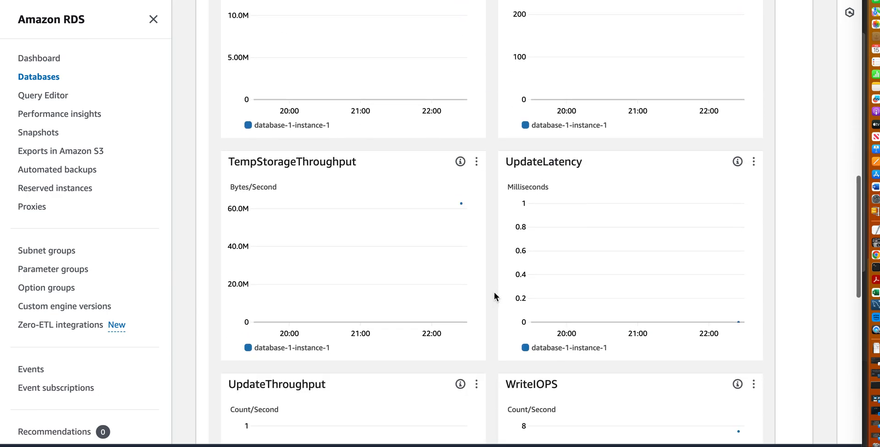
scroll(494, 293, "up", 15)
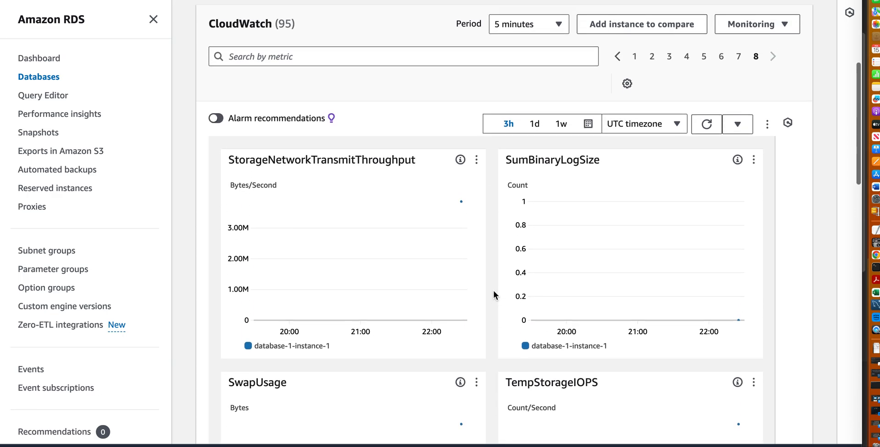
Return to page 1 of the CloudWatch metrics and look through its charts, ending at ACUUtilization.
left_click(635, 96)
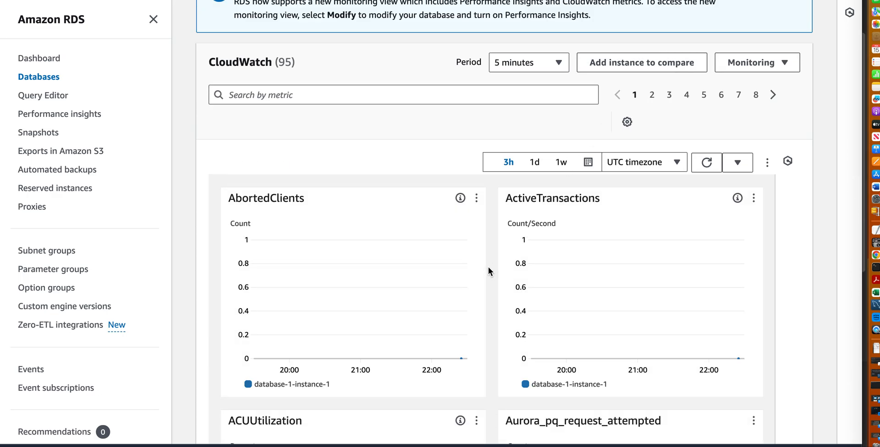
scroll(489, 271, "down", 11)
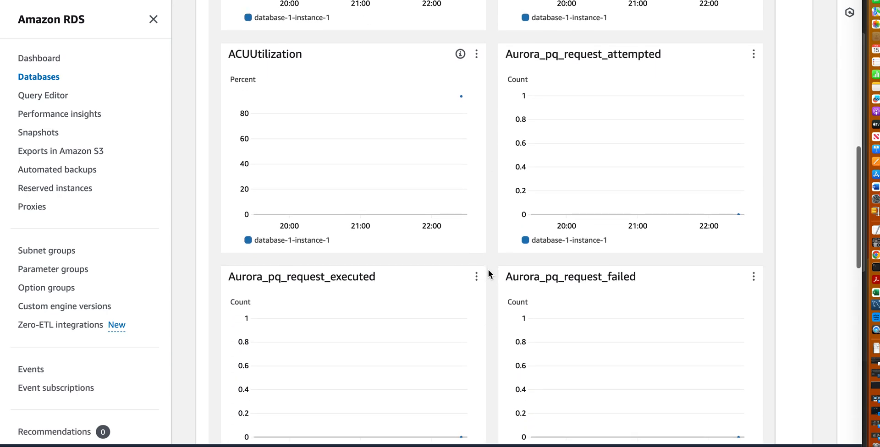
scroll(488, 271, "down", 6)
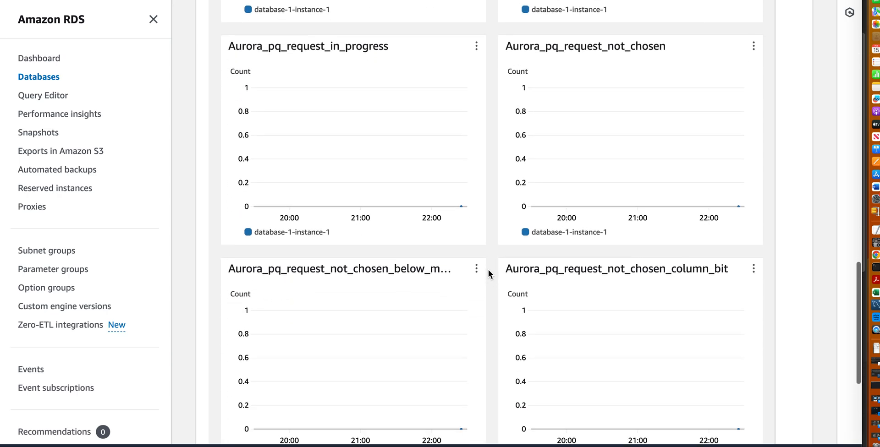
scroll(489, 270, "down", 3)
scroll(491, 285, "down", 4)
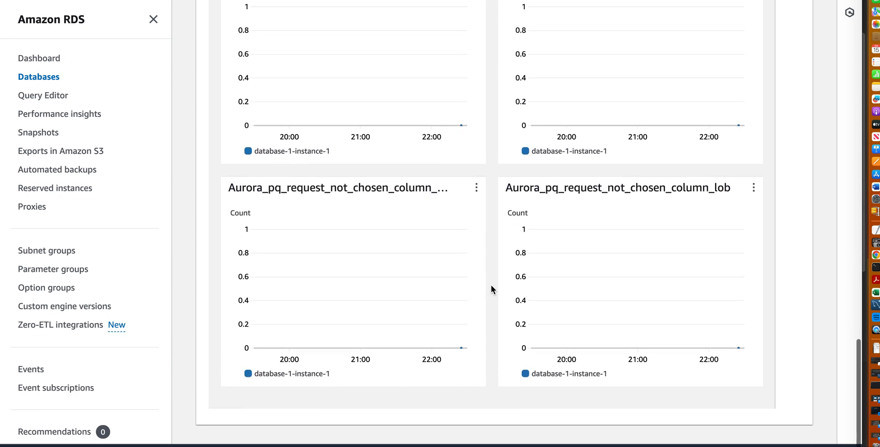
scroll(492, 285, "up", 12)
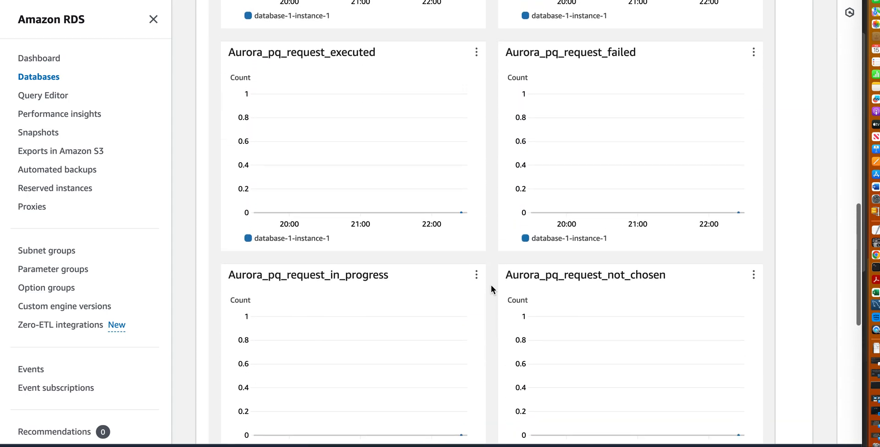
scroll(491, 285, "up", 6)
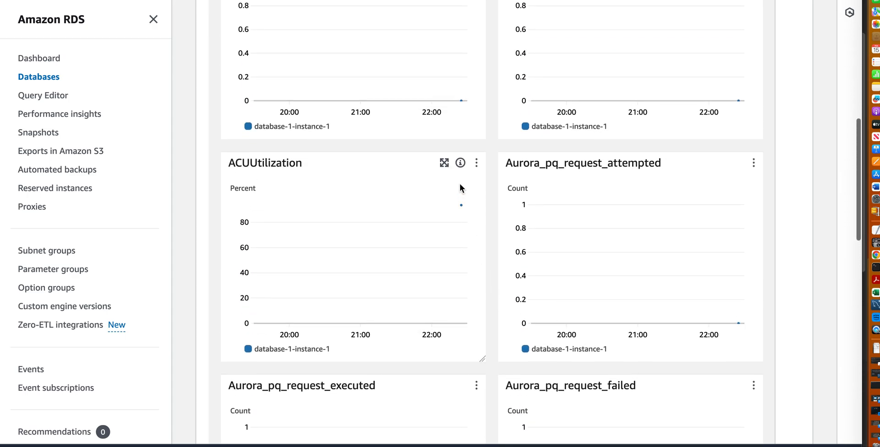
Enlarge the ACUUtilization chart again, review it over 1h with a 1 second period, and close it.
left_click(445, 165)
left_click(418, 33)
left_click(293, 38)
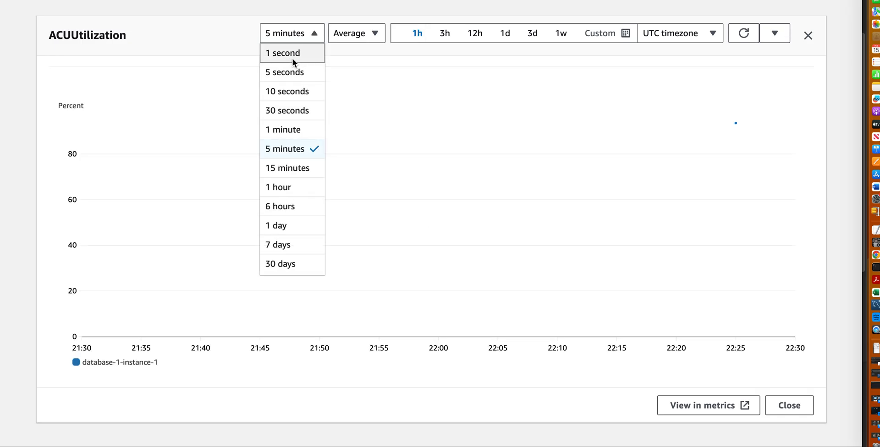
left_click(293, 58)
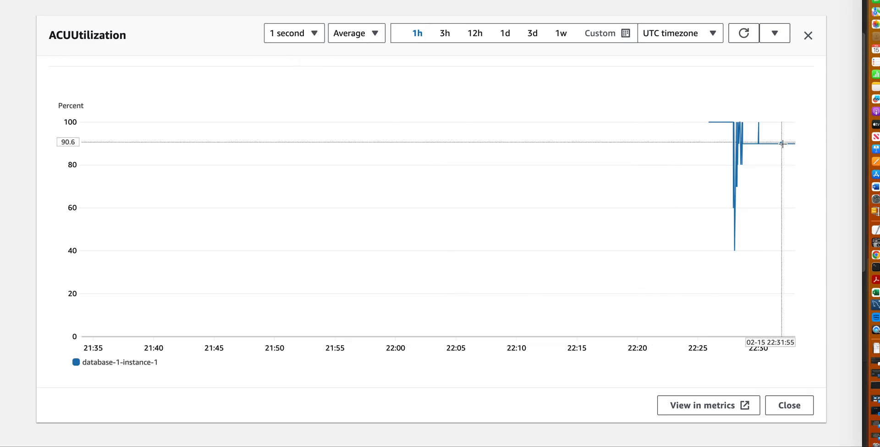
left_click(809, 34)
Examine the configuration details of database-1-instance-1, including its instance type, capacity limits and storage.
scroll(497, 196, "up", 10)
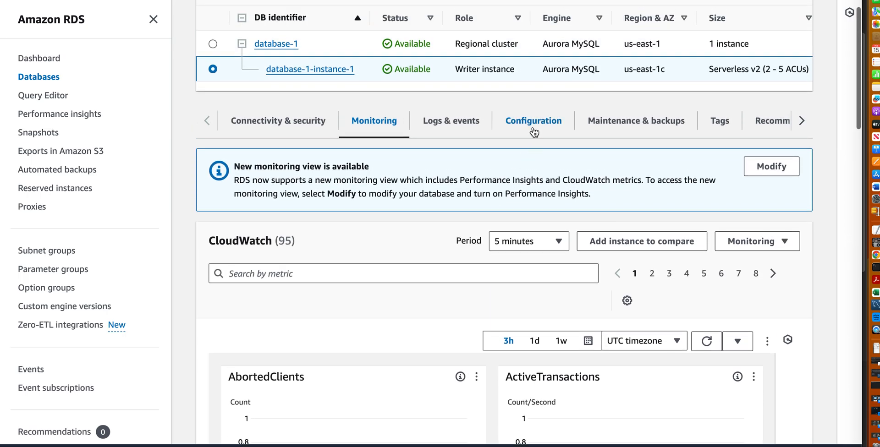
left_click(534, 122)
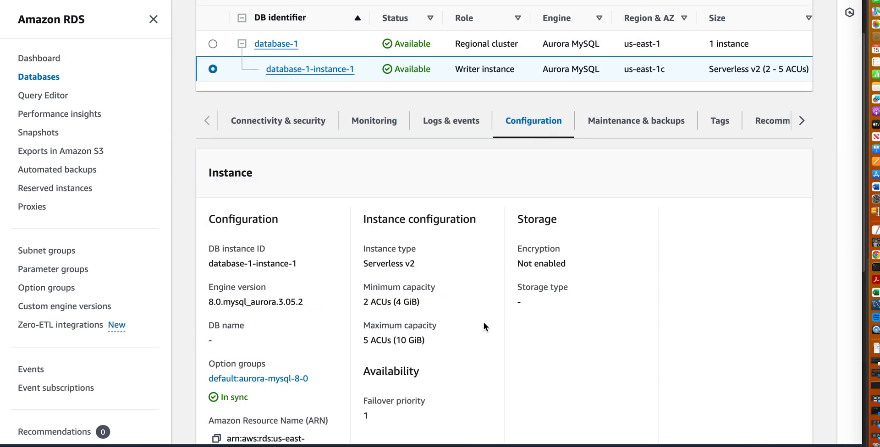
scroll(510, 350, "down", 5)
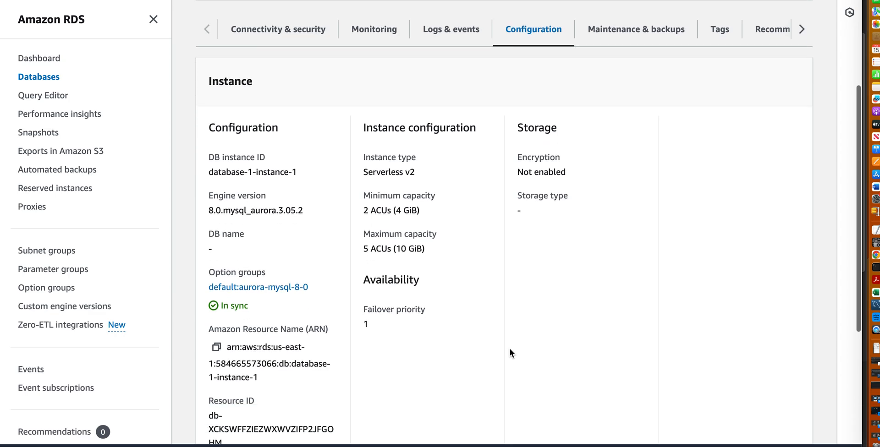
scroll(510, 348, "down", 2)
scroll(489, 313, "up", 2)
scroll(488, 313, "up", 8)
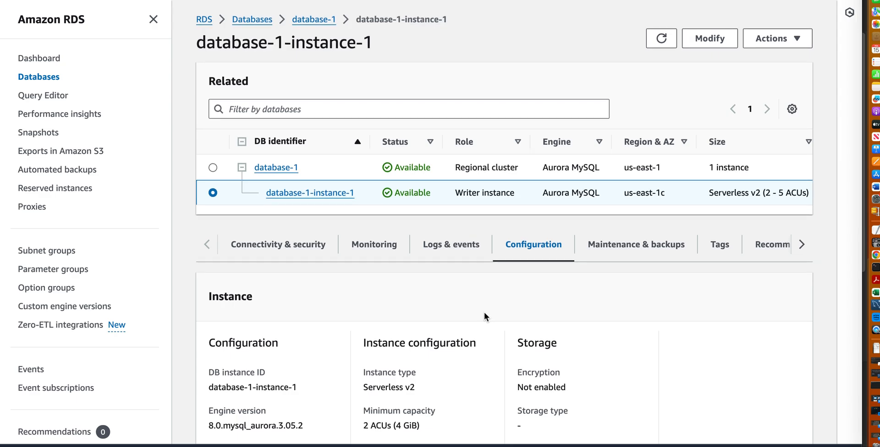
Review the actions available for database-1-instance-1 and for the database-1 regional cluster without running any.
left_click(766, 40)
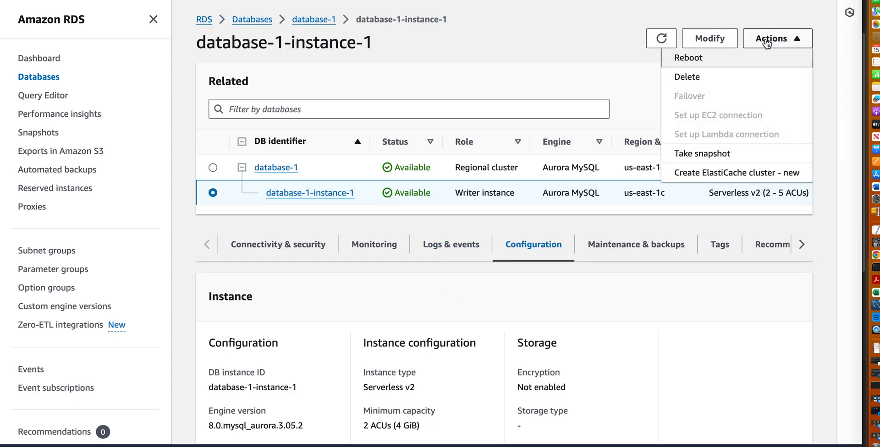
left_click(213, 168)
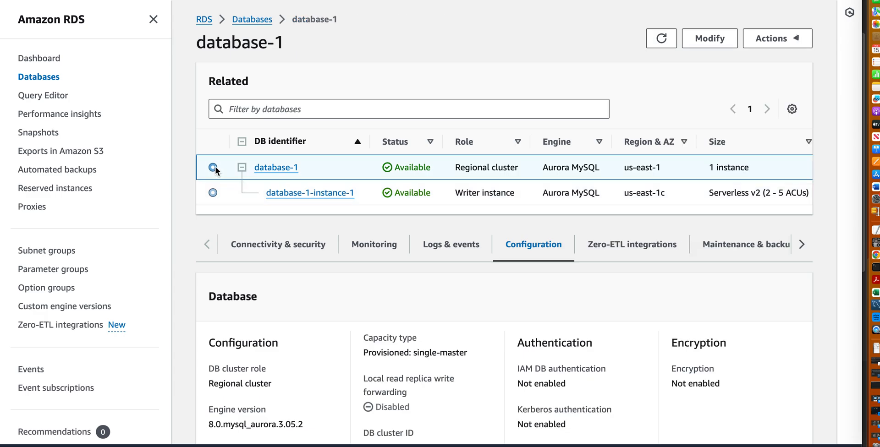
left_click(764, 41)
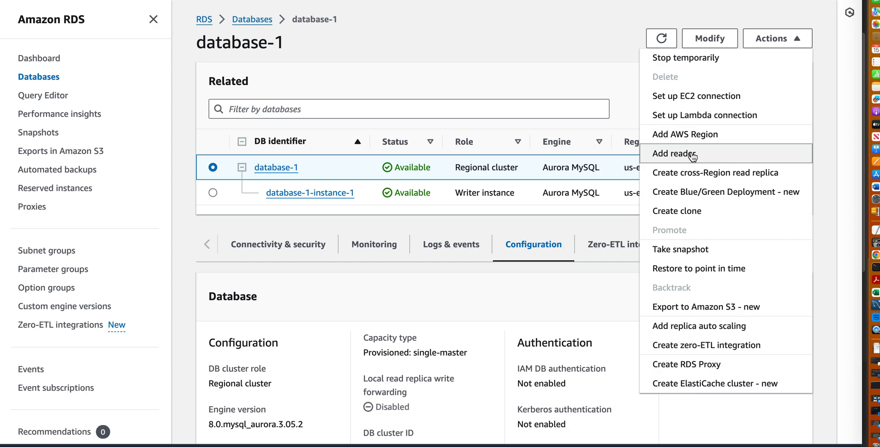
left_click(537, 297)
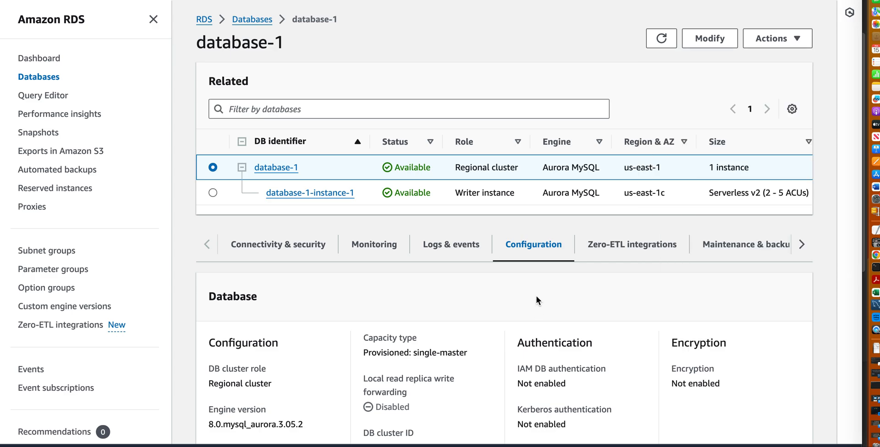